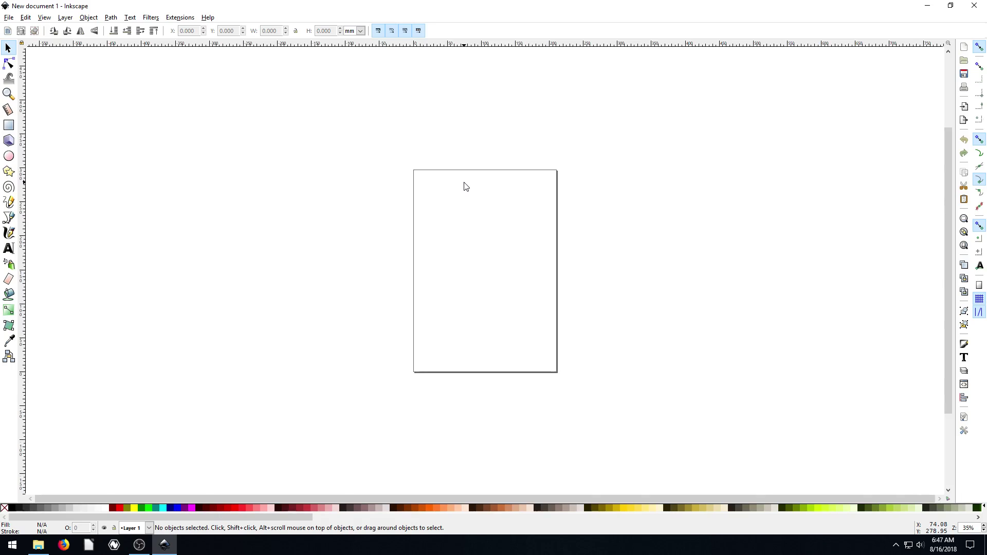
# Zoom the blank page to fill the window and open the Layer menu
pyautogui.press('+')
pyautogui.press('+')
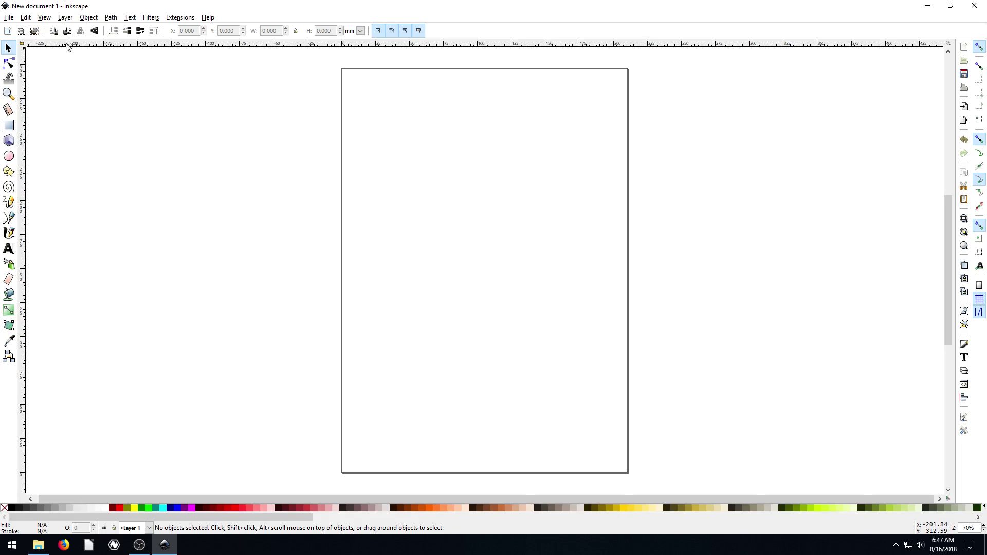
pyautogui.click(67, 20)
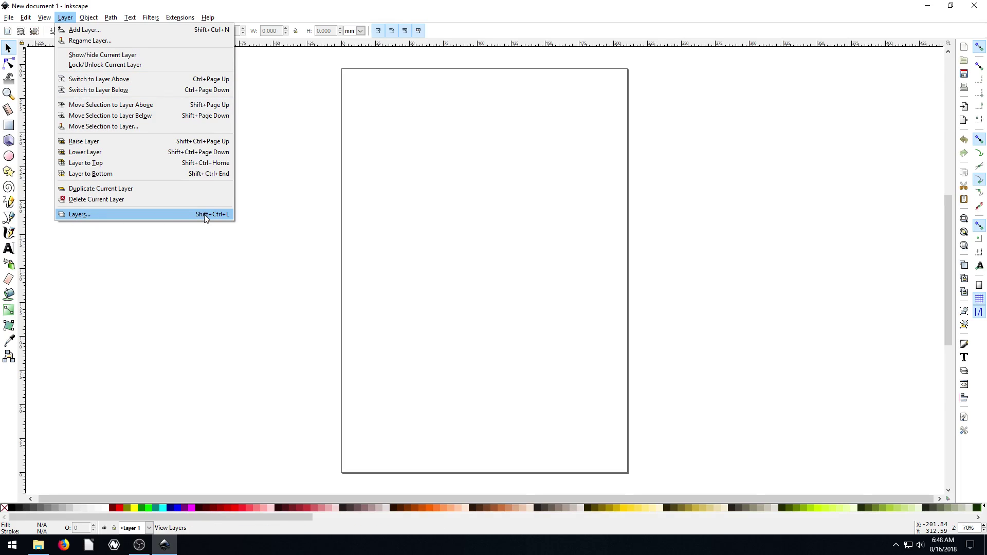
# Dock the Layers panel, then draw a rectangle near the top and a five-point star below
pyautogui.click(108, 214)
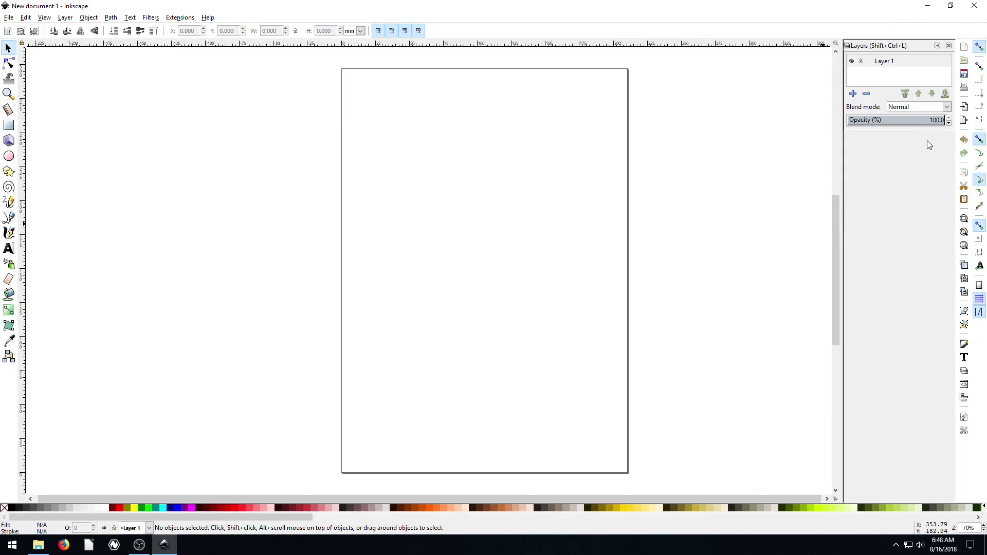
pyautogui.click(8, 125)
pyautogui.moveTo(327, 107); pyautogui.dragTo(483, 186)
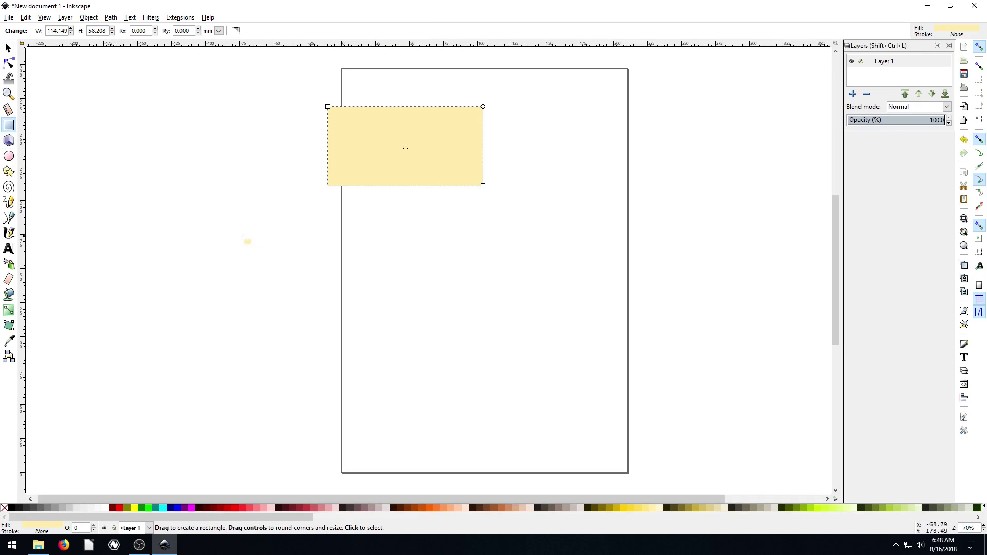
pyautogui.click(9, 171)
pyautogui.moveTo(363, 321); pyautogui.dragTo(411, 282)
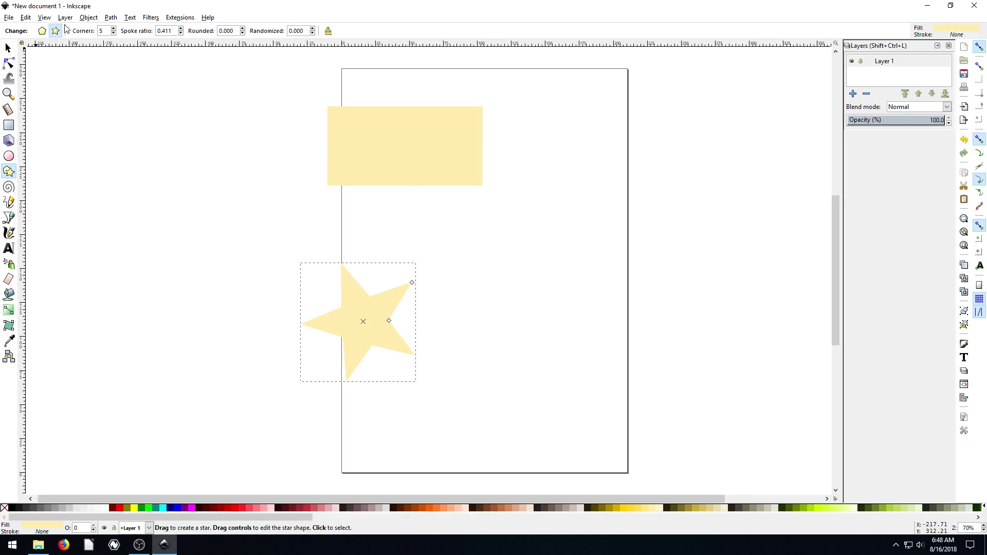
# Darken the star's fill to olive brown (836500ff) in Fill and Stroke
pyautogui.click(89, 18)
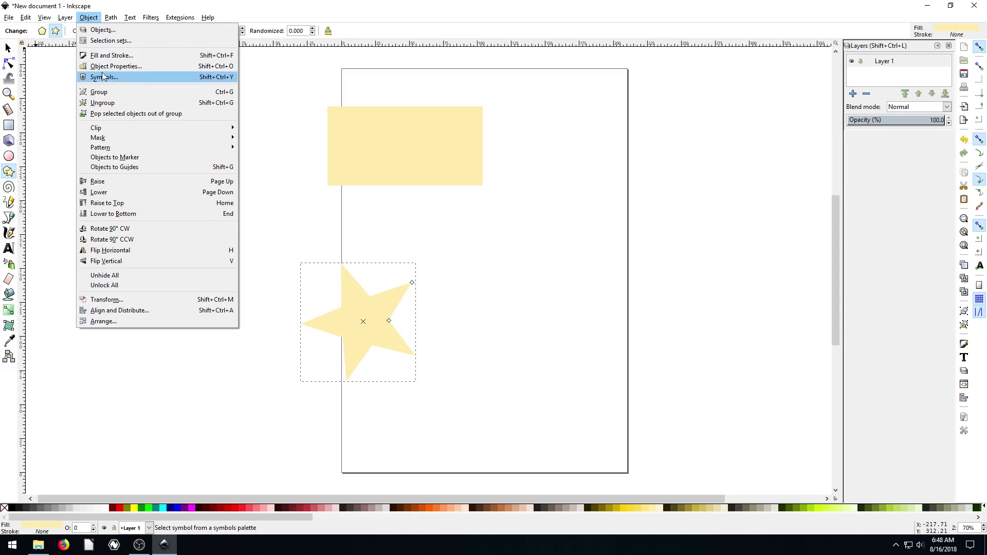
pyautogui.click(112, 55)
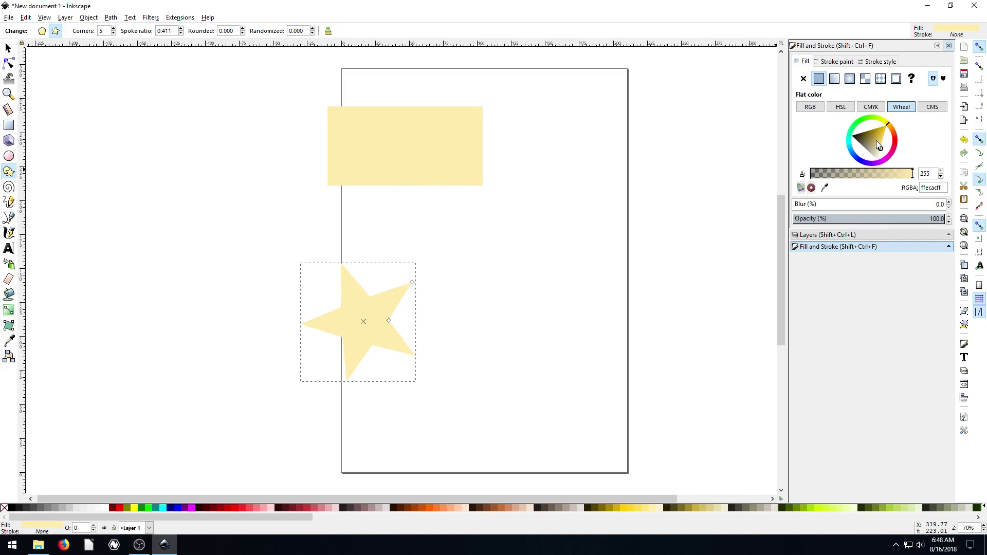
pyautogui.moveTo(878, 145)
pyautogui.mouseDown()
pyautogui.moveTo(836, 138)
pyautogui.moveTo(879, 135)
pyautogui.moveTo(869, 130)
pyautogui.mouseUp()
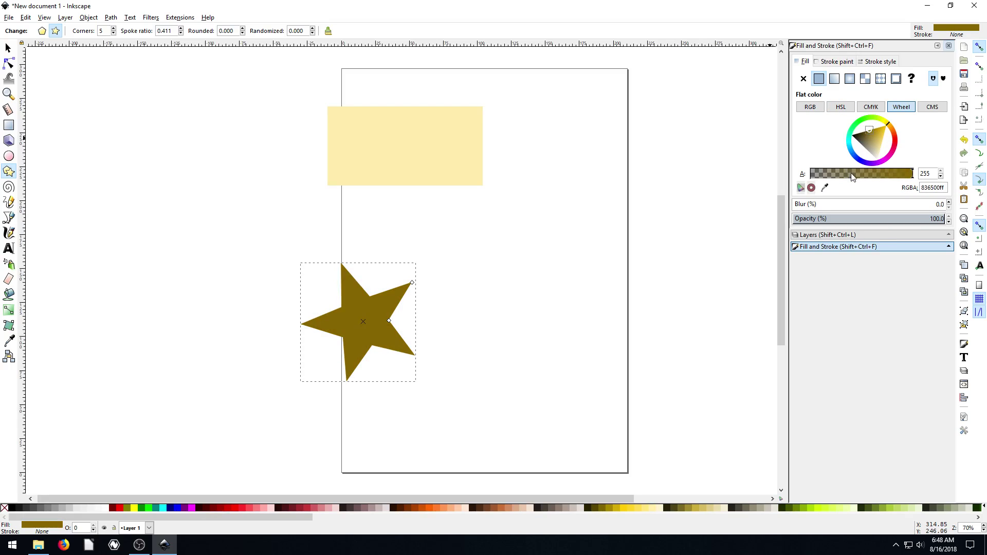
# Move the star up and right and shift the rectangle right toward the page centre
pyautogui.click(7, 49)
pyautogui.click(300, 271)
pyautogui.moveTo(374, 310); pyautogui.dragTo(503, 263)
pyautogui.moveTo(389, 151)
pyautogui.mouseDown()
pyautogui.moveTo(363, 152)
pyautogui.moveTo(451, 147)
pyautogui.moveTo(449, 162)
pyautogui.mouseUp()
pyautogui.moveTo(510, 290); pyautogui.dragTo(525, 294)
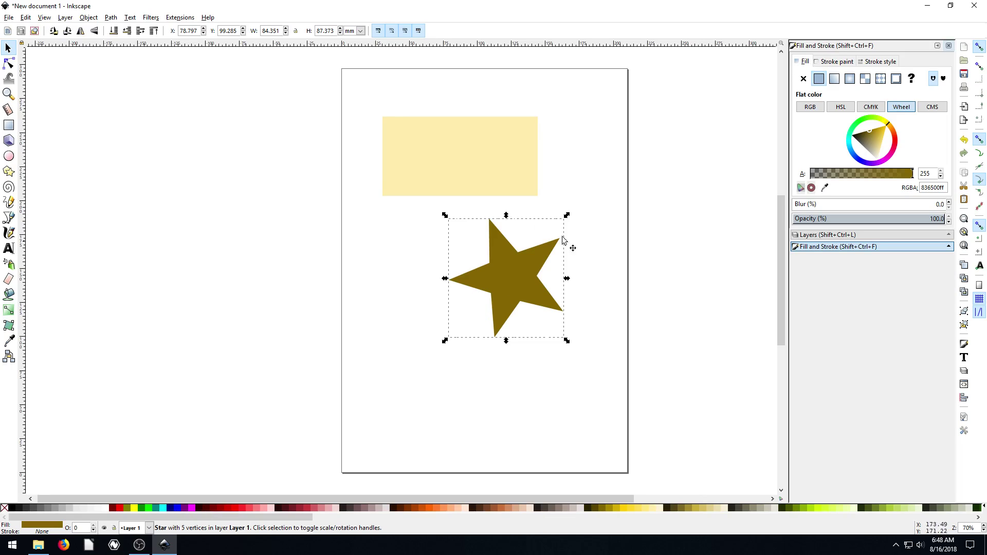
# Switch between the Layers and Fill and Stroke panels, leaving only Layers open
pyautogui.click(826, 235)
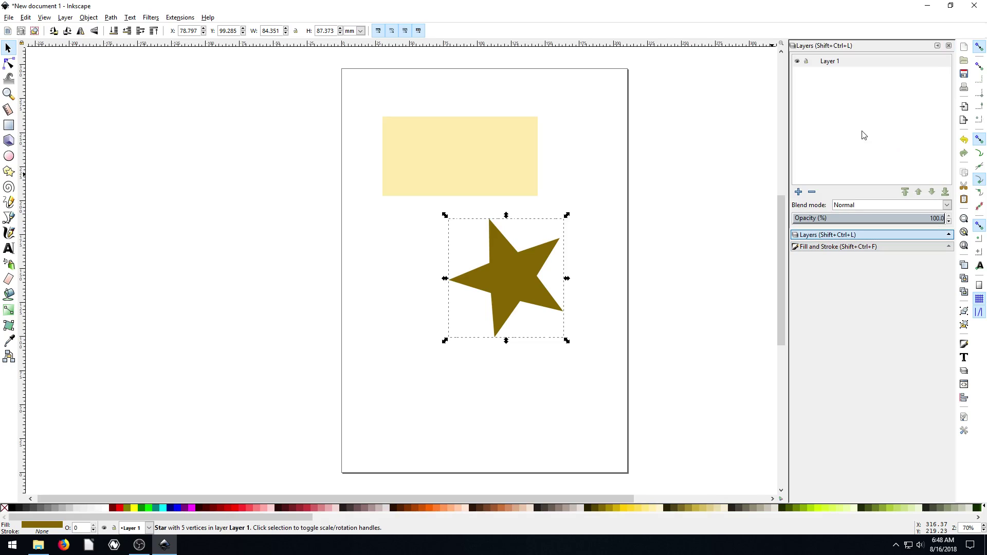
pyautogui.click(857, 248)
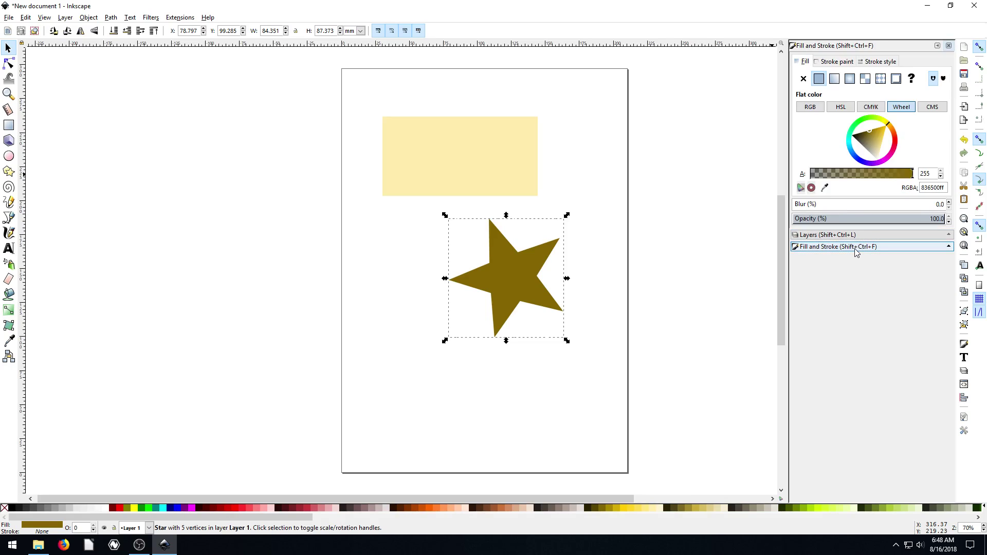
pyautogui.click(823, 236)
pyautogui.click(826, 247)
pyautogui.click(823, 235)
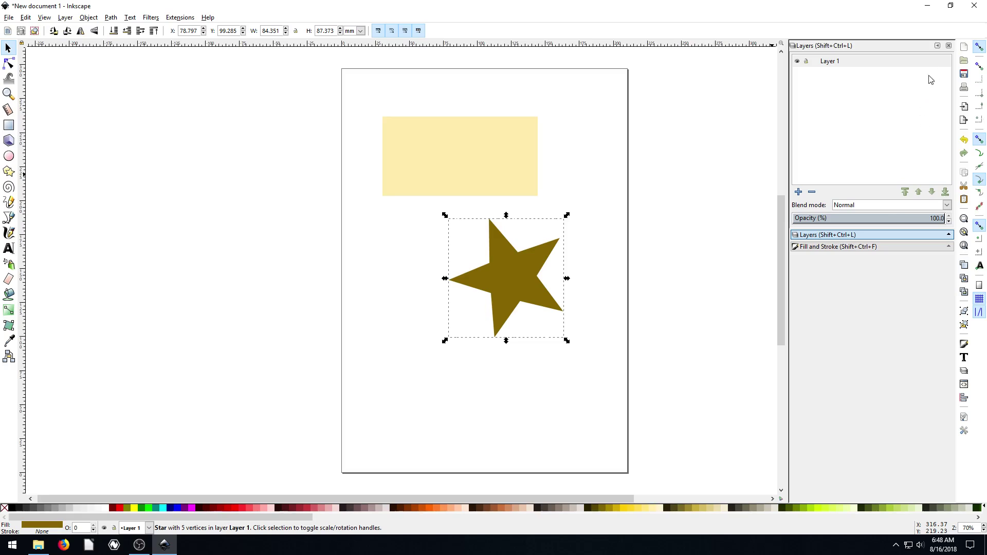
pyautogui.click(937, 46)
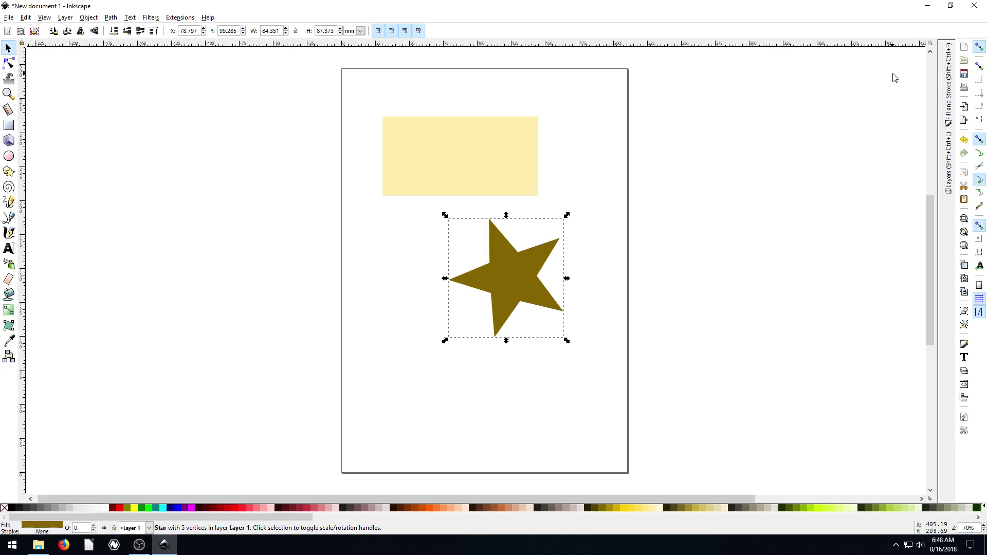
pyautogui.click(947, 169)
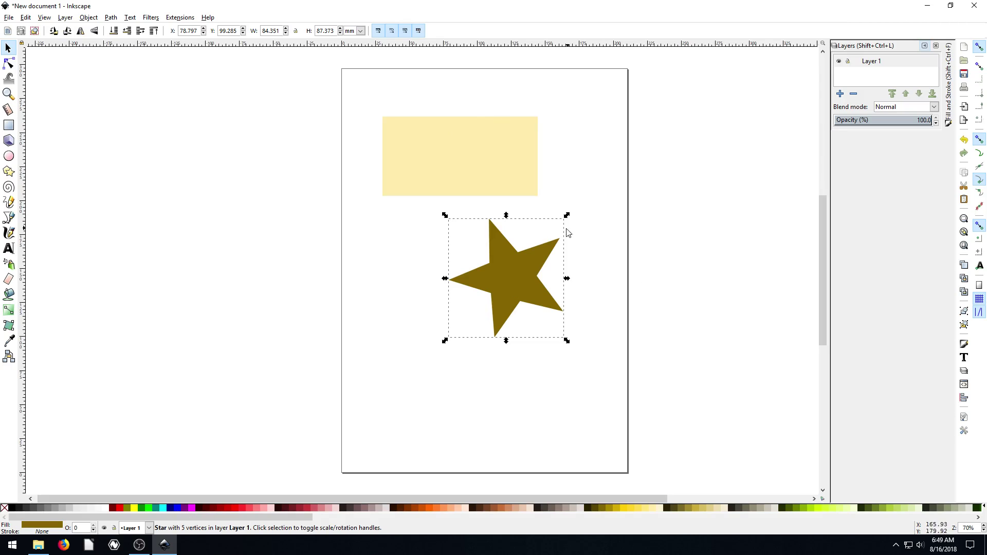
# Keep Layer 1 as the current layer and move the star off the page to the left
pyautogui.click(343, 194)
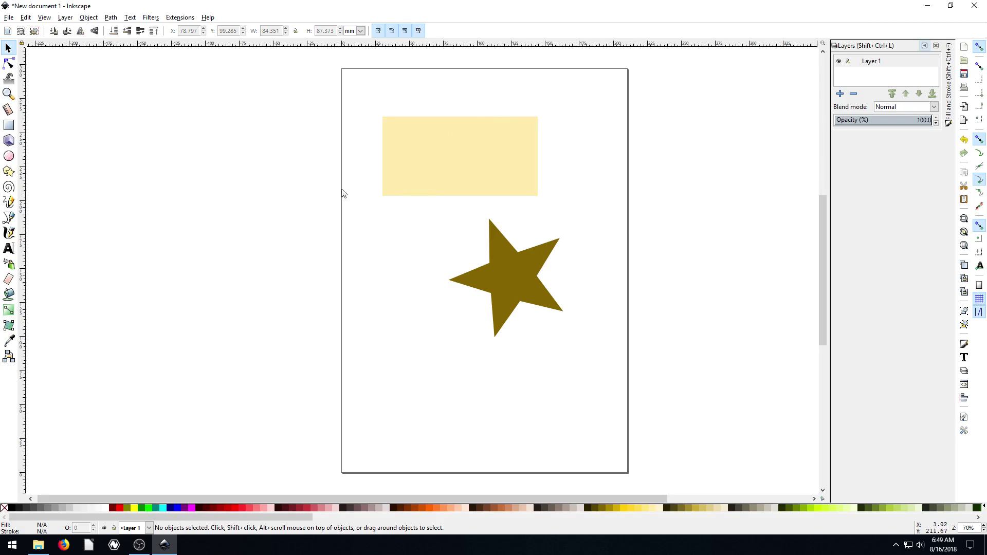
pyautogui.click(148, 529)
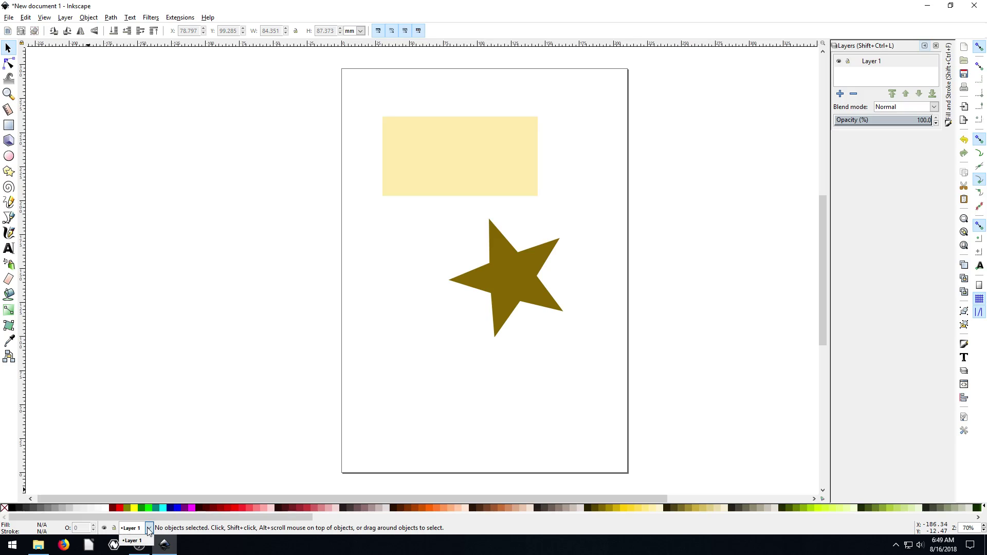
pyautogui.click(133, 541)
pyautogui.click(501, 286)
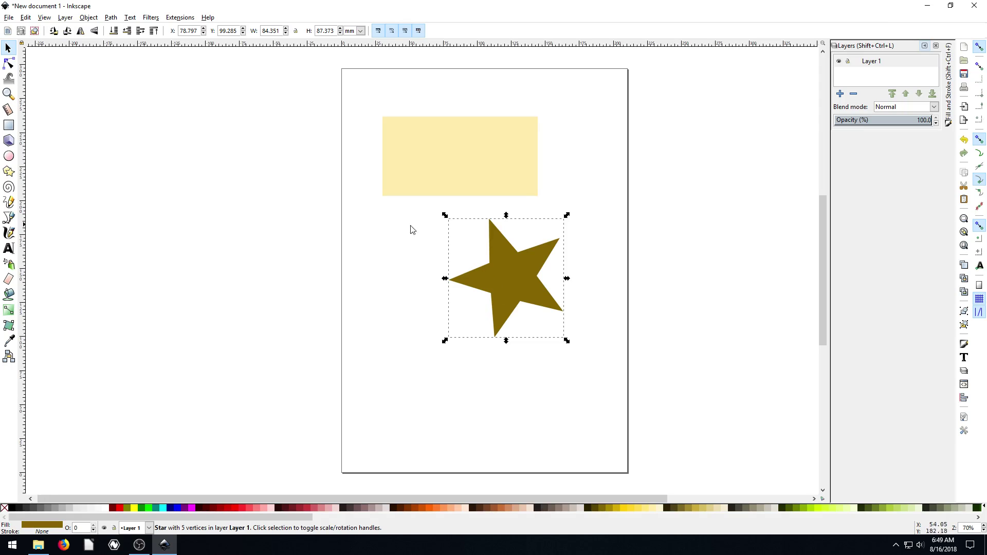
pyautogui.moveTo(460, 170); pyautogui.dragTo(435, 172)
pyautogui.moveTo(510, 276); pyautogui.dragTo(179, 242)
# Stretch the pale rectangle across the page's lower half and colour it yellow-green
pyautogui.click(403, 165)
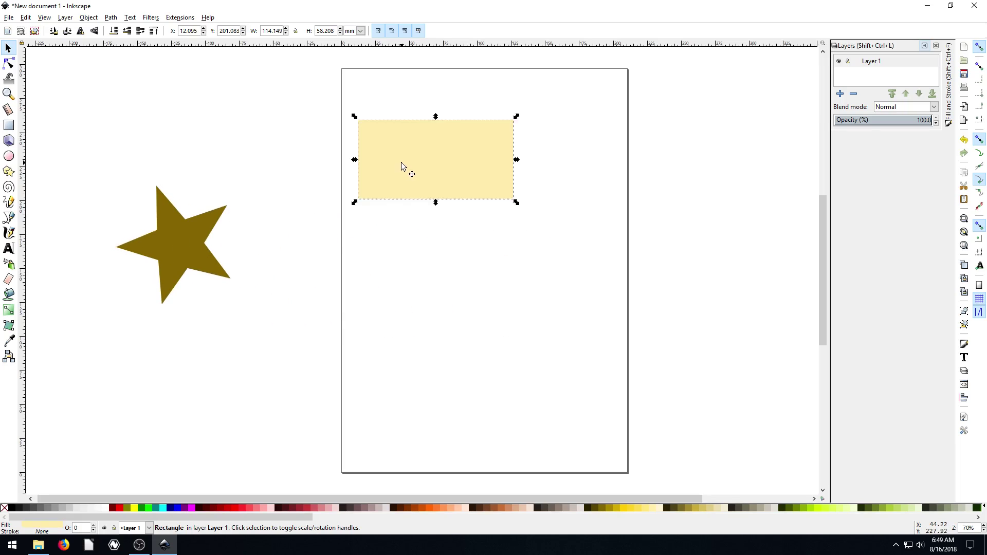
pyautogui.press('r')
pyautogui.press('s')
pyautogui.moveTo(385, 164); pyautogui.dragTo(366, 438)
pyautogui.moveTo(497, 400); pyautogui.dragTo(630, 323)
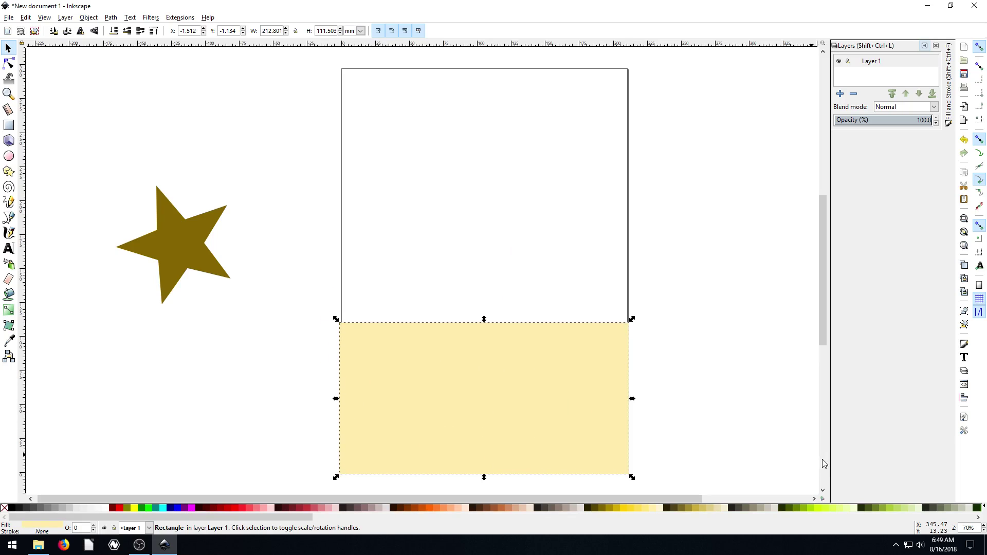
pyautogui.click(825, 508)
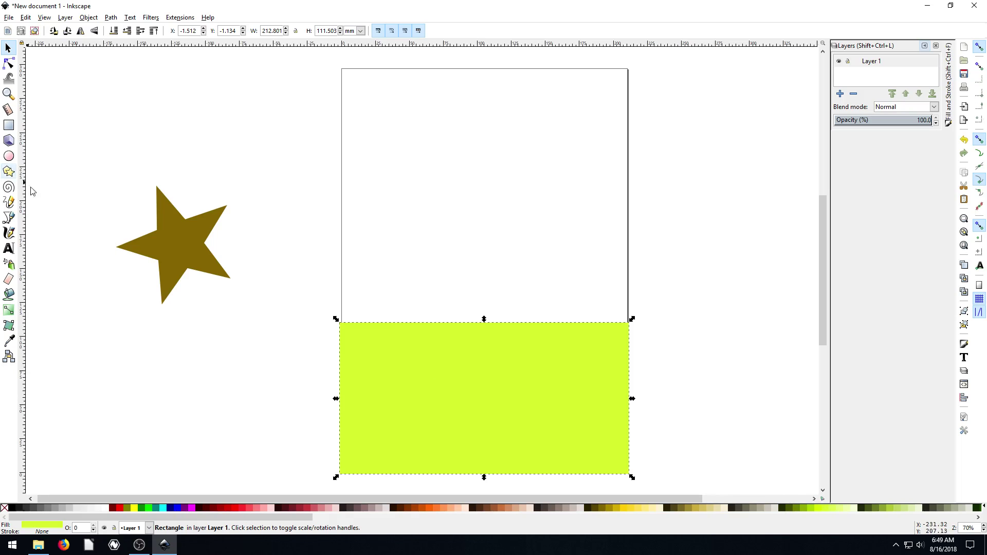
# Duplicate the rectangle, stretch the copy over the top half and colour it cyan
pyautogui.click(454, 414)
pyautogui.hotkey('ctrl', 'd')
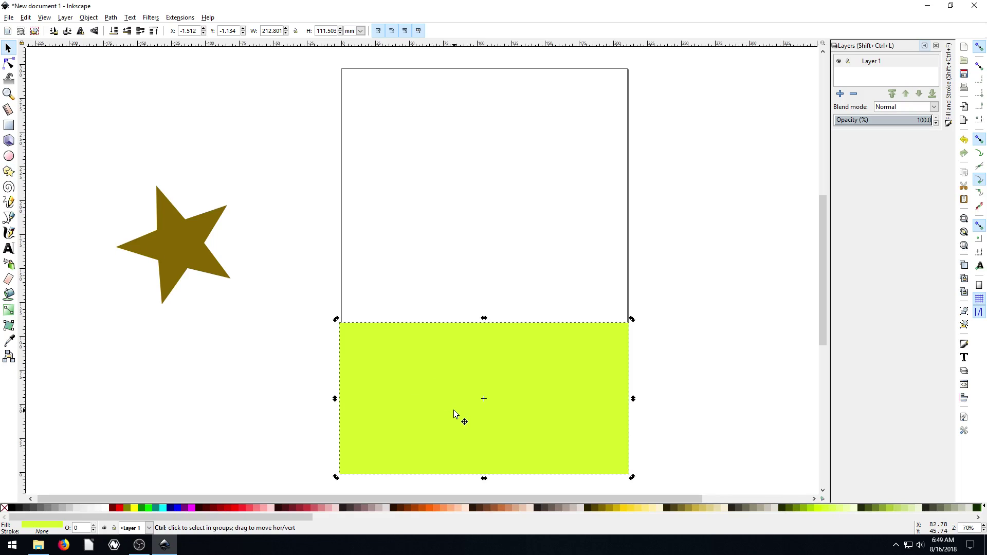
pyautogui.moveTo(447, 408); pyautogui.dragTo(447, 151)
pyautogui.moveTo(485, 220); pyautogui.dragTo(485, 332)
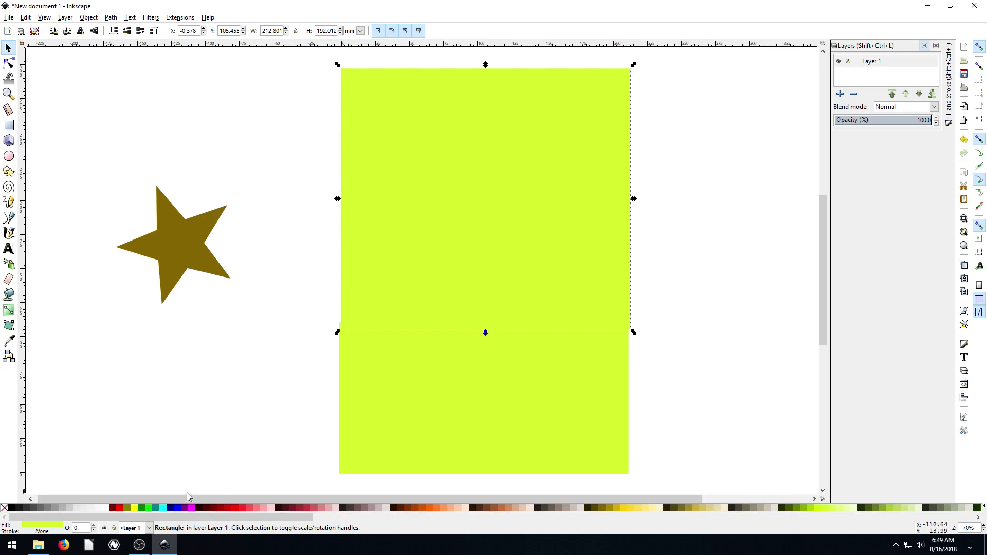
pyautogui.click(162, 508)
# Delete the olive star
pyautogui.click(258, 453)
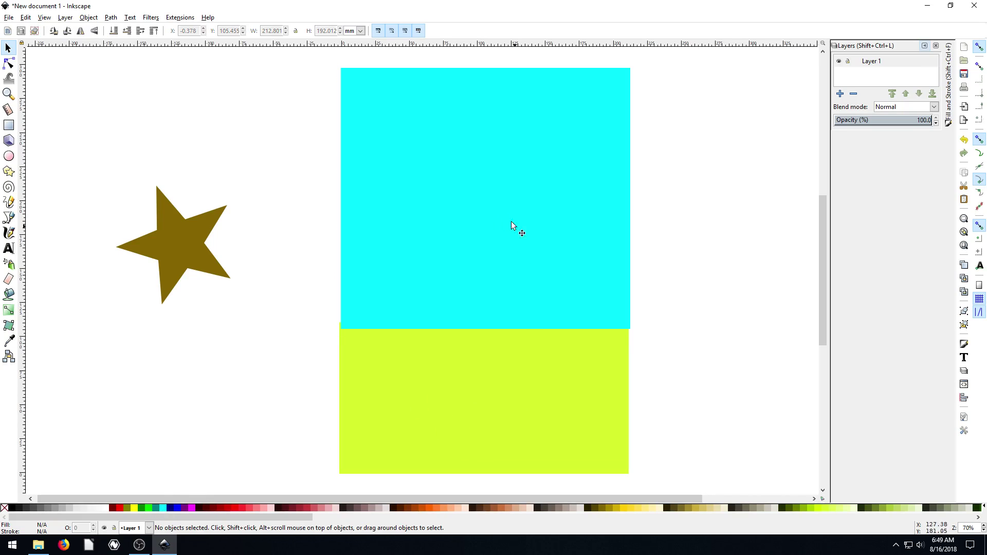
pyautogui.click(188, 243)
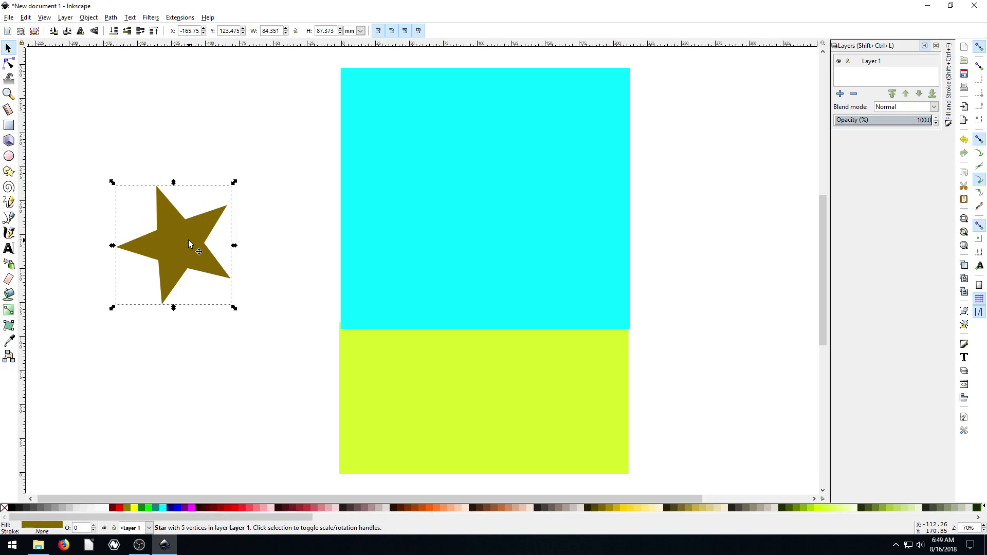
pyautogui.press('Delete')
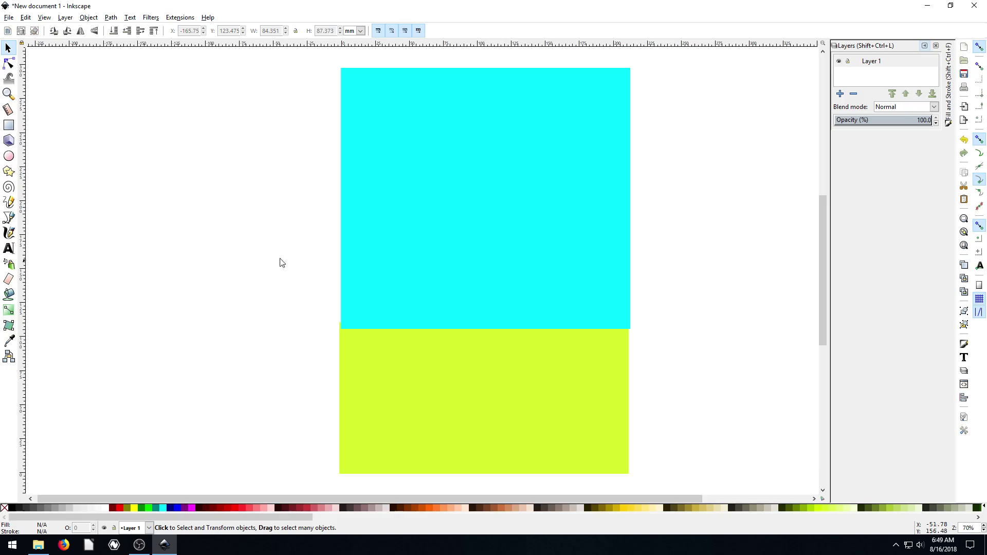
# Add a new layer named Sun above Layer 1
pyautogui.click(841, 94)
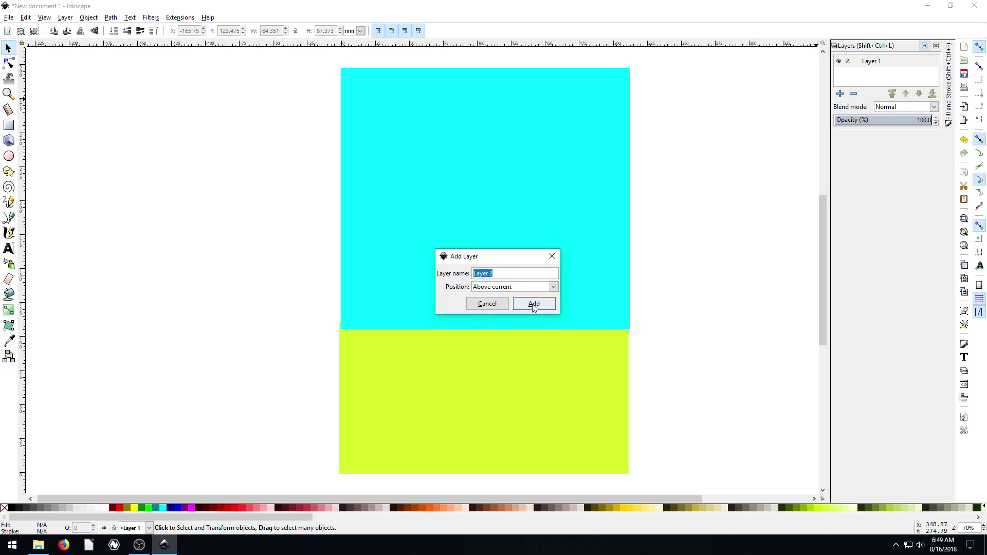
pyautogui.write('Sun')
pyautogui.click(540, 307)
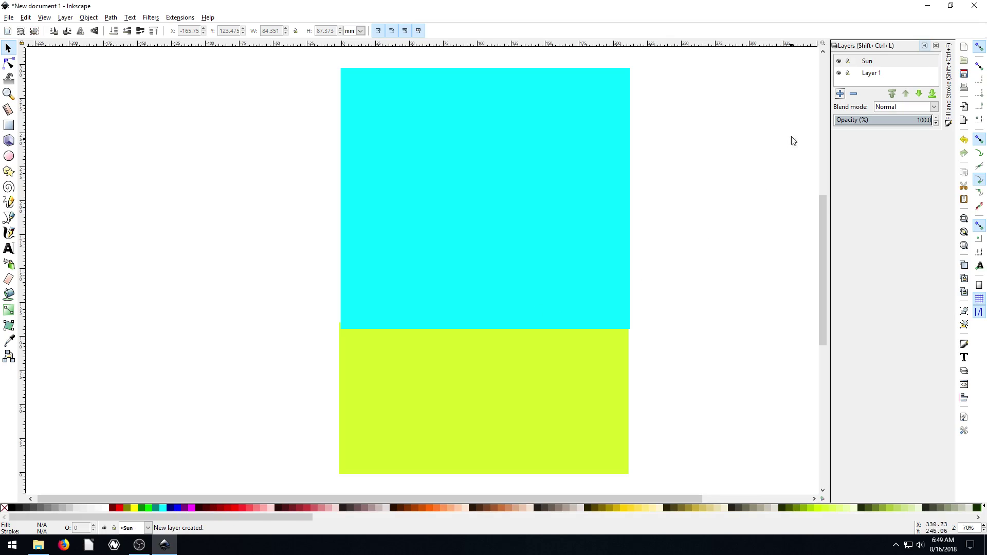
pyautogui.click(872, 75)
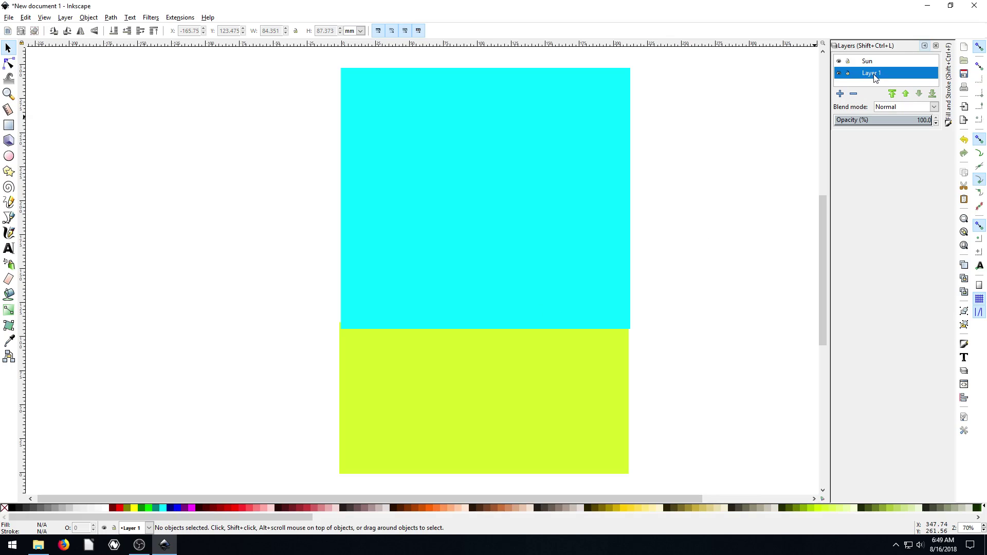
# Rename Layer 1 to Background
pyautogui.click(874, 76)
pyautogui.write('Background')
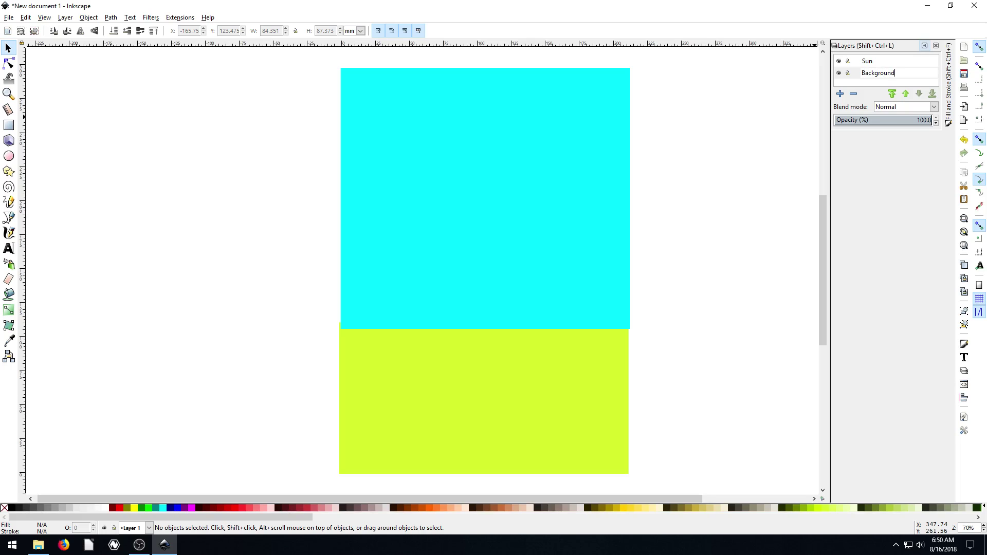
pyautogui.press('Return')
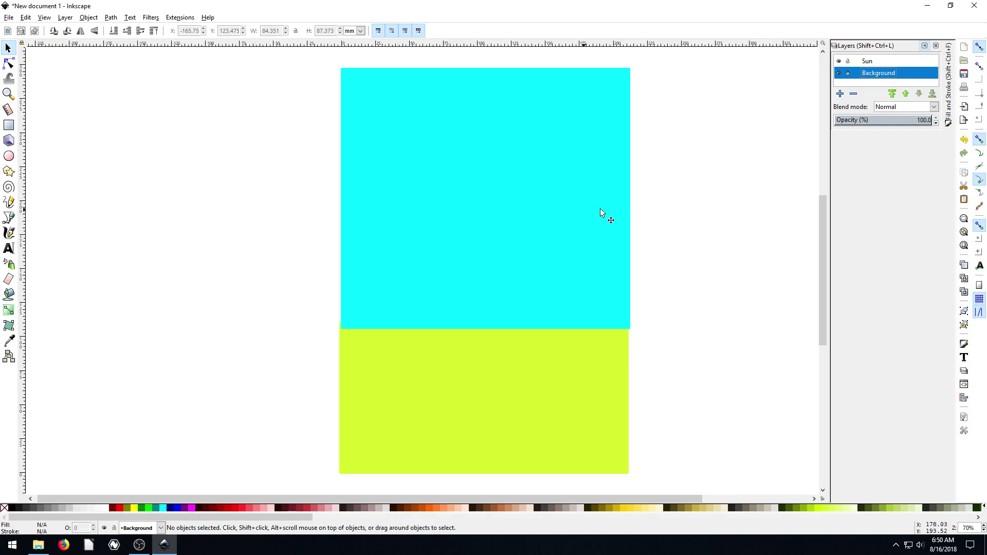
# Switch the current layer between Background and Sun, ending with Sun current
pyautogui.click(878, 62)
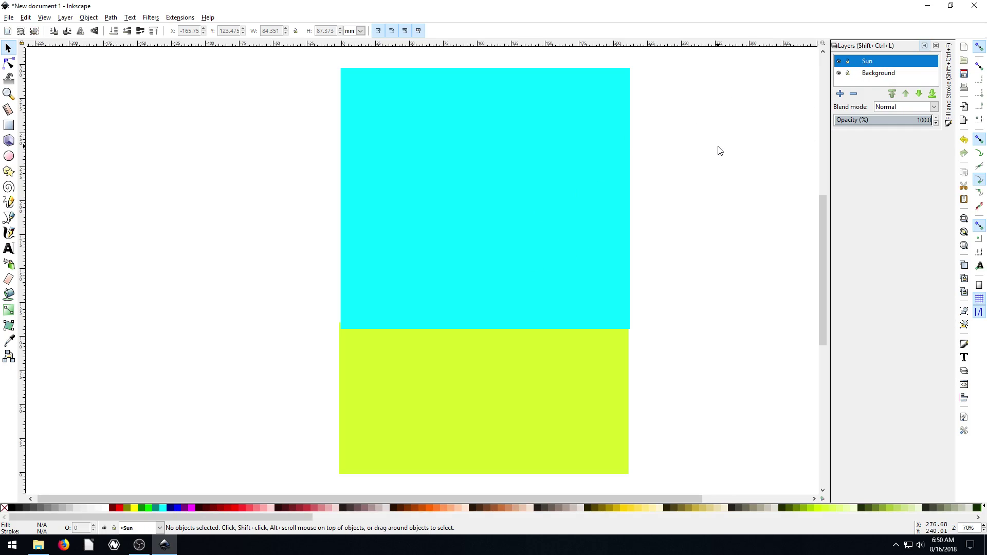
pyautogui.click(887, 74)
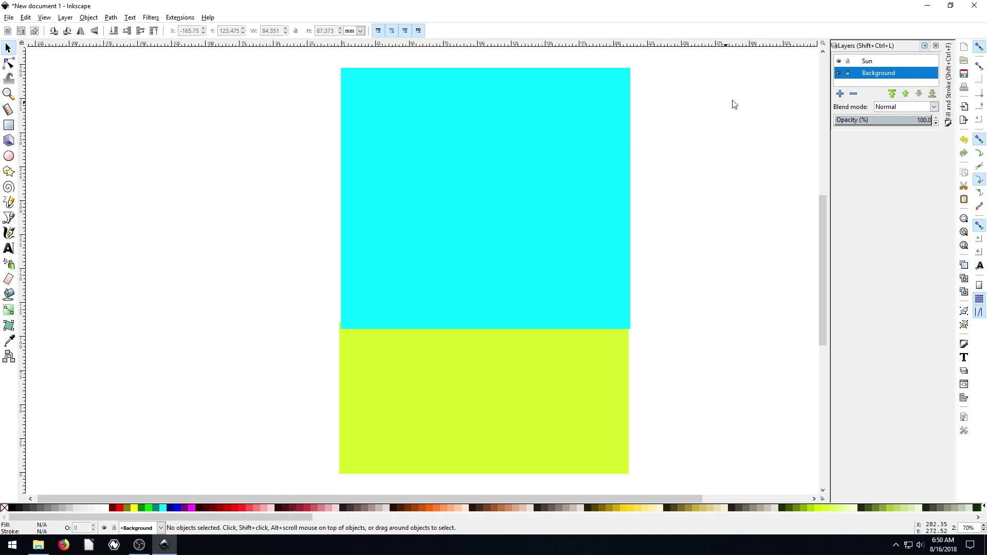
pyautogui.click(867, 65)
pyautogui.click(874, 75)
pyautogui.click(868, 65)
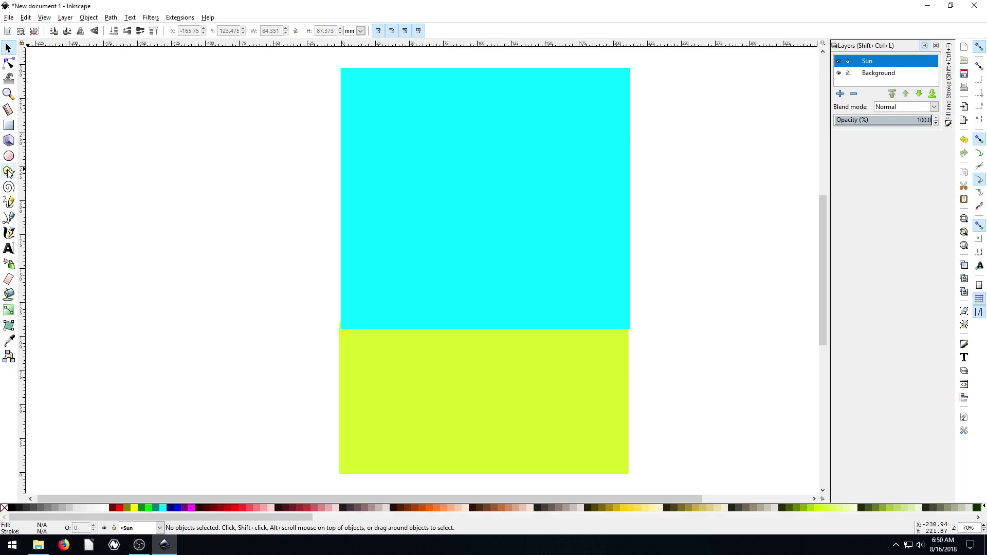
pyautogui.click(9, 172)
# Draw a yellow star and move it into the upper-left part of the sky
pyautogui.moveTo(401, 108); pyautogui.dragTo(448, 137)
pyautogui.click(134, 508)
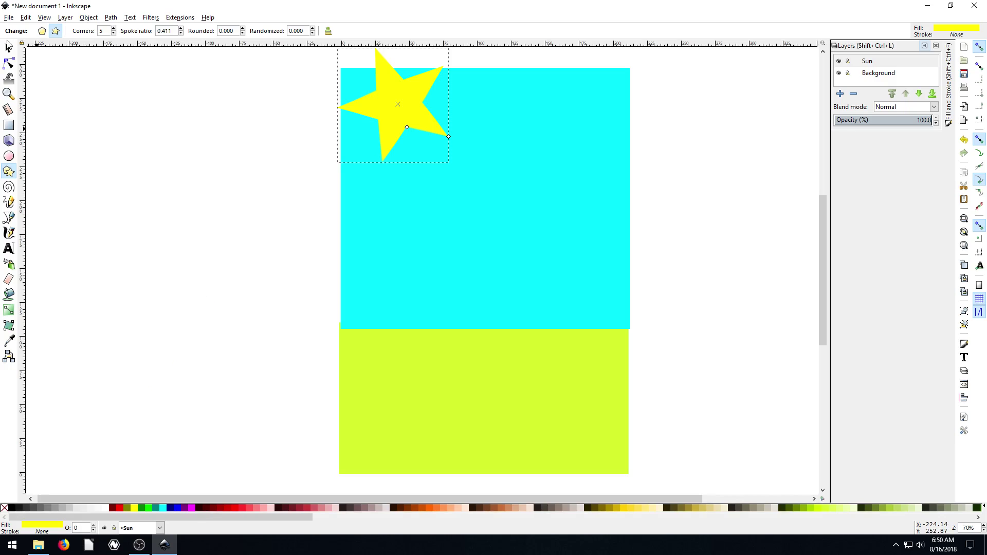
pyautogui.click(7, 48)
pyautogui.moveTo(394, 97); pyautogui.dragTo(426, 140)
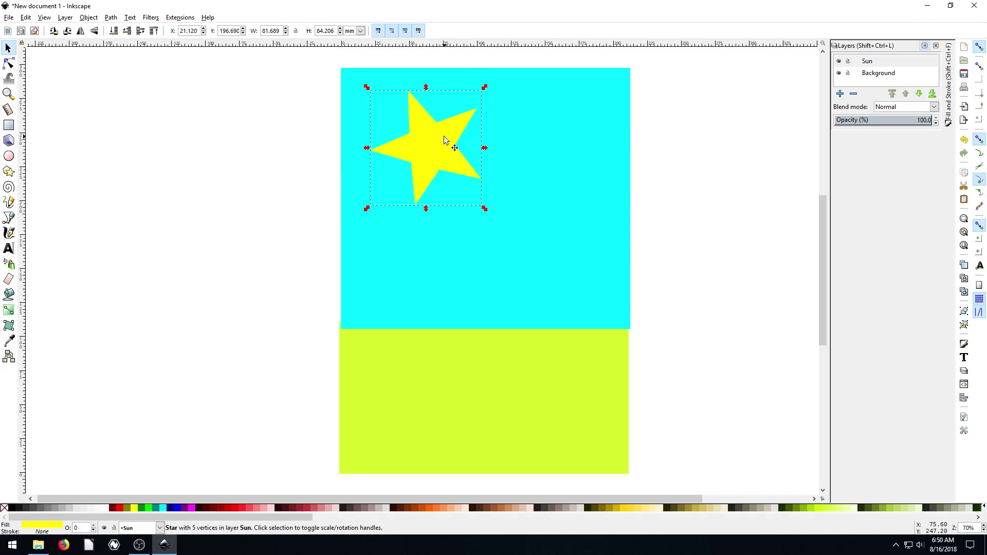
# Raise the sun star to 20 points, then deselect it
pyautogui.doubleClick(443, 136)
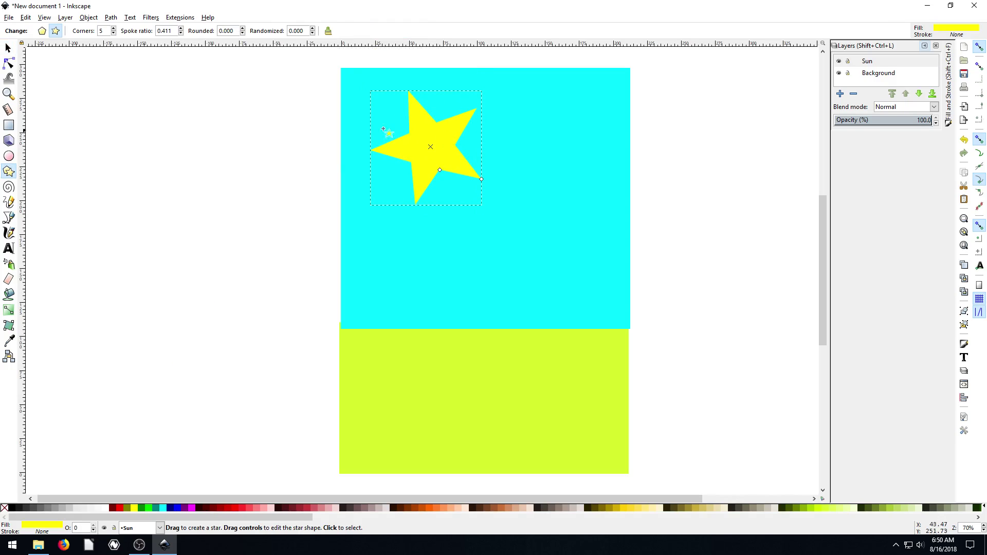
pyautogui.click(114, 28)
pyautogui.click(114, 28)
pyautogui.click(113, 28)
pyautogui.click(114, 29)
pyautogui.click(113, 28)
pyautogui.doubleClick(114, 28)
pyautogui.doubleClick(113, 28)
pyautogui.doubleClick(113, 28)
pyautogui.doubleClick(113, 28)
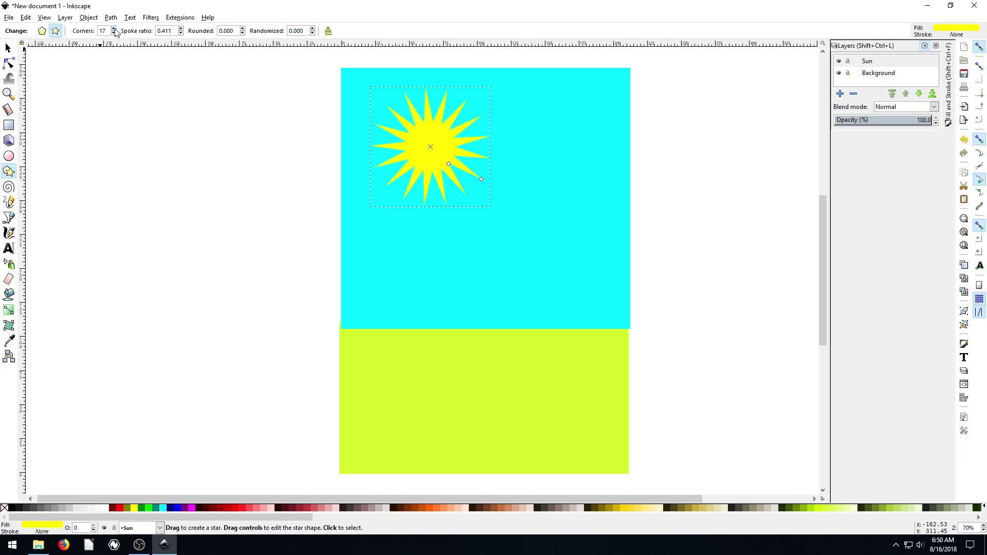
pyautogui.doubleClick(113, 29)
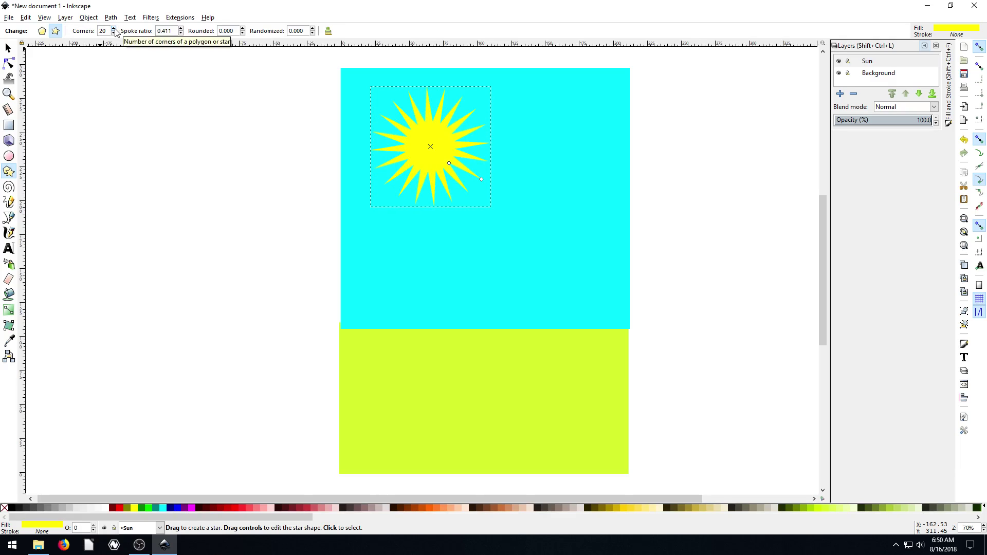
pyautogui.click(8, 48)
pyautogui.click(142, 234)
pyautogui.click(452, 401)
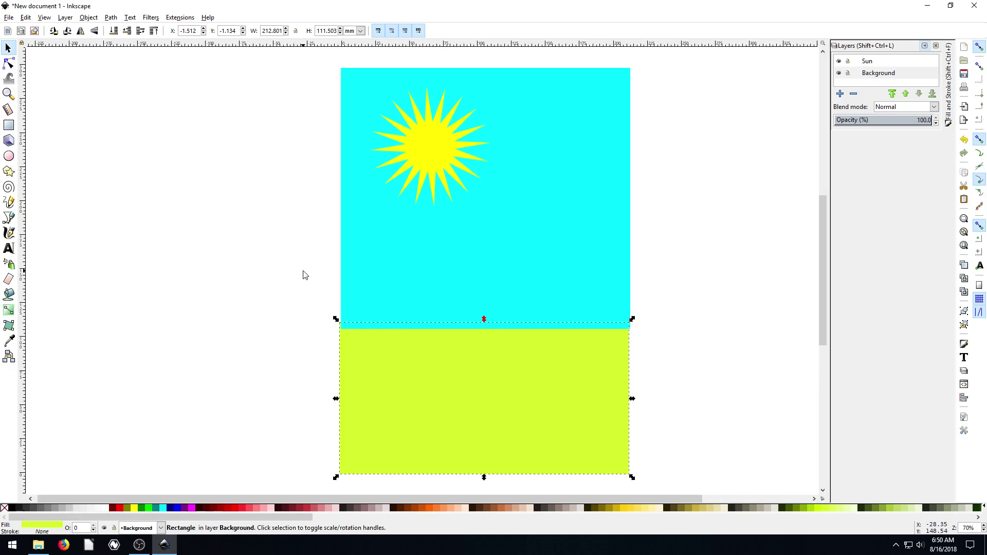
# Change the ground rectangle's fill to the bright green Lime swatch
pyautogui.click(225, 248)
pyautogui.click(419, 148)
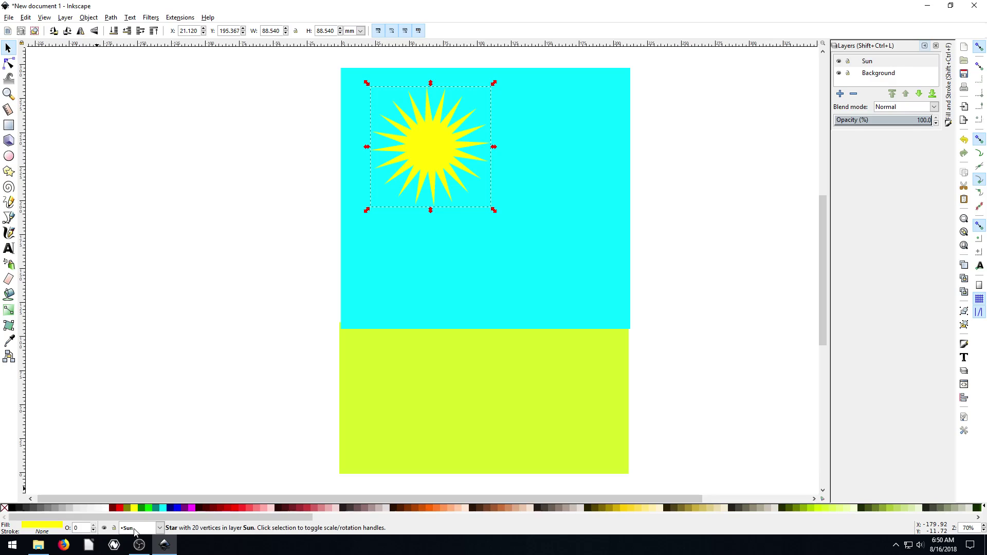
pyautogui.click(435, 396)
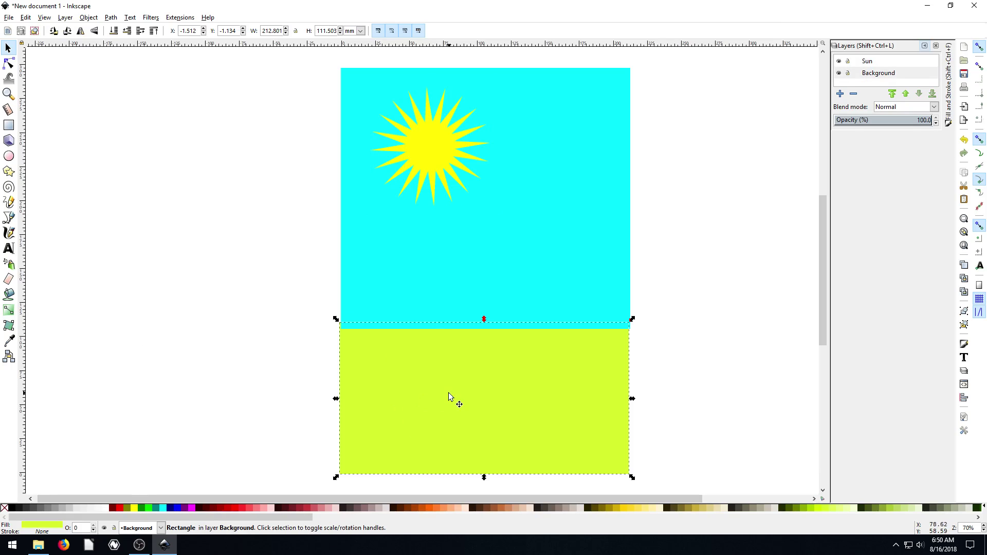
pyautogui.click(152, 508)
# Select the sun and ground in turn, then make Sun the current layer
pyautogui.click(195, 331)
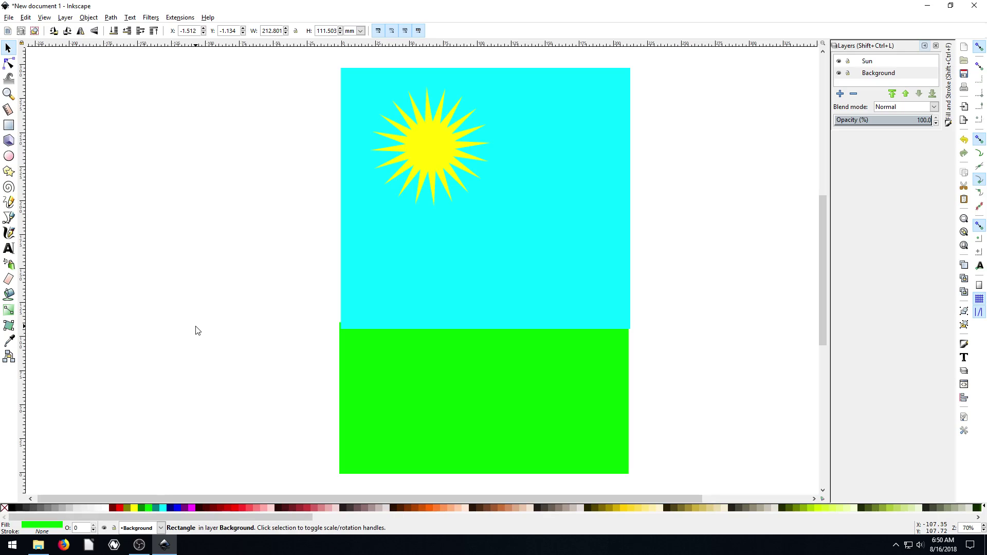
pyautogui.click(443, 141)
pyautogui.click(442, 366)
pyautogui.click(279, 306)
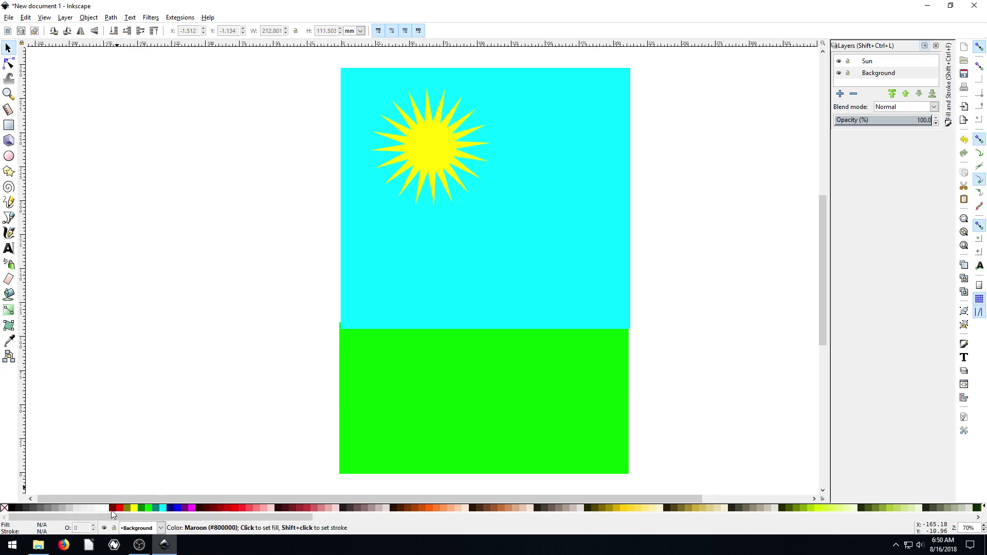
pyautogui.click(139, 528)
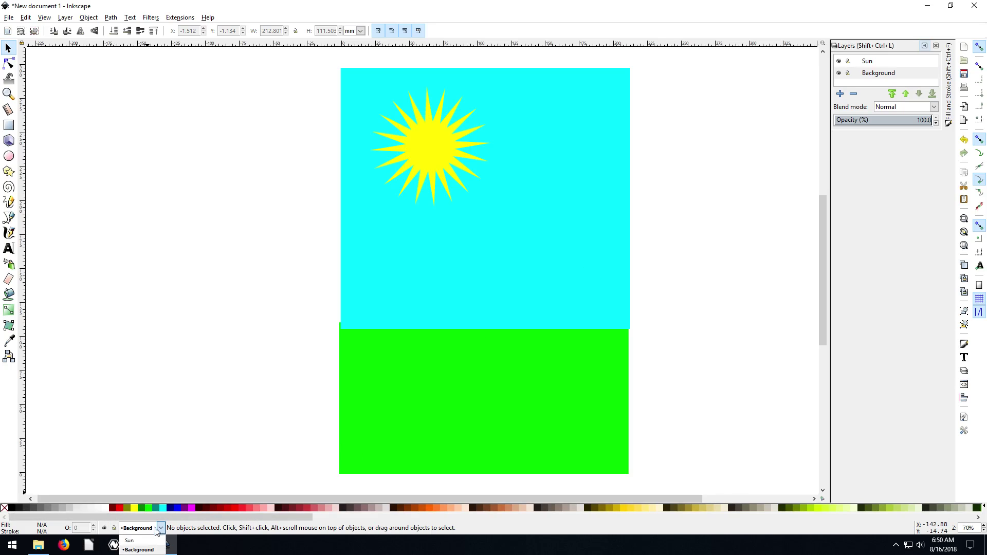
pyautogui.click(130, 540)
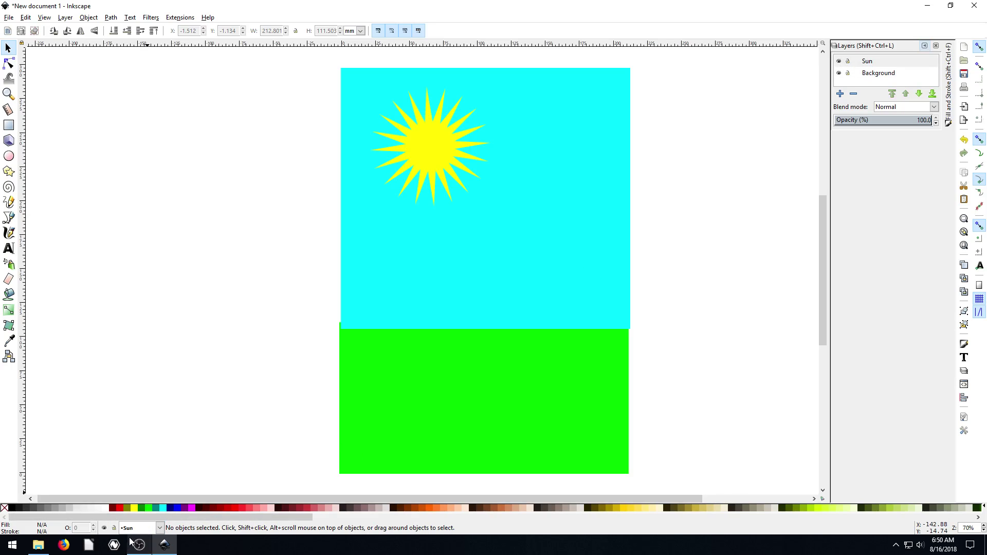
# Click the sun, ground and sky in turn to check each shape's layer, then clear the selection
pyautogui.click(423, 146)
pyautogui.click(213, 241)
pyautogui.click(370, 363)
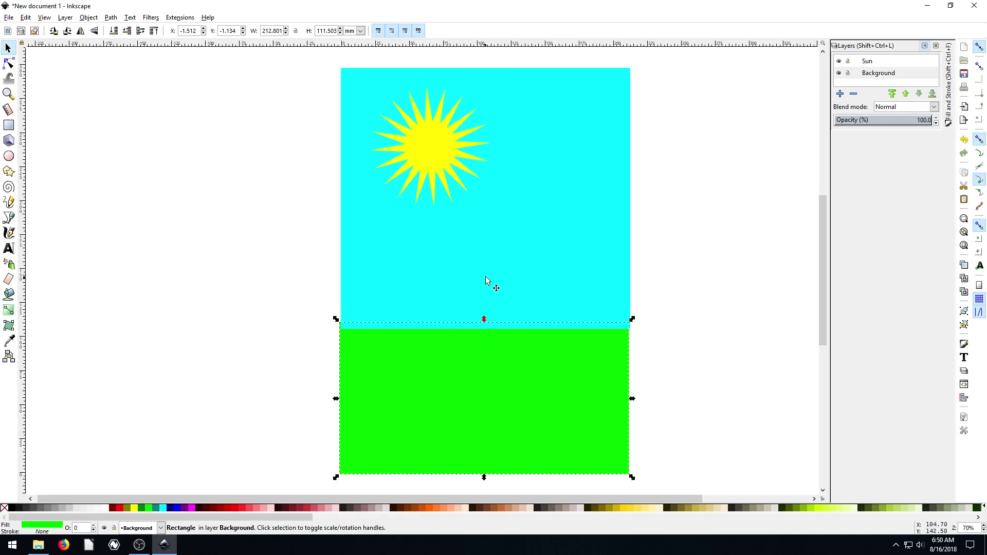
pyautogui.click(489, 279)
pyautogui.click(434, 156)
pyautogui.click(227, 326)
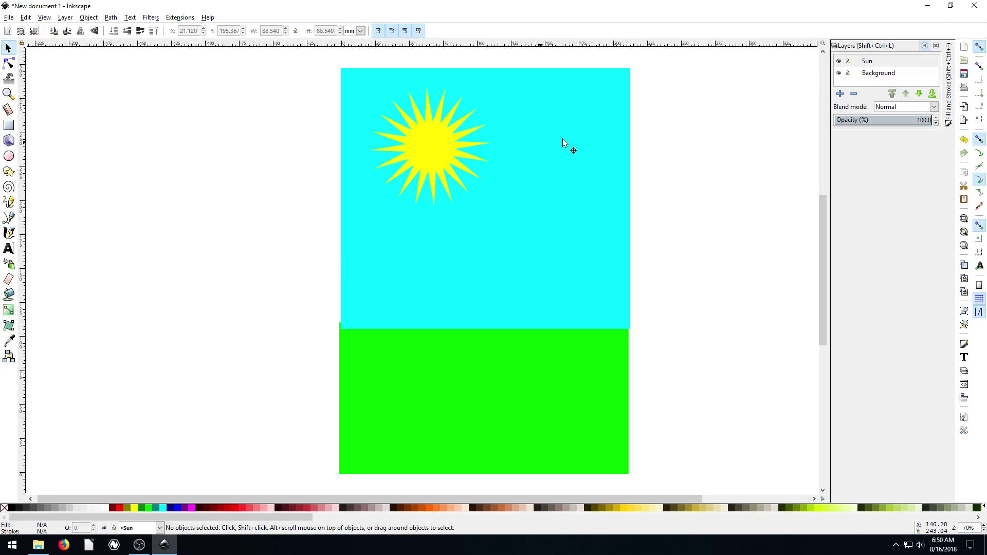
pyautogui.click(840, 73)
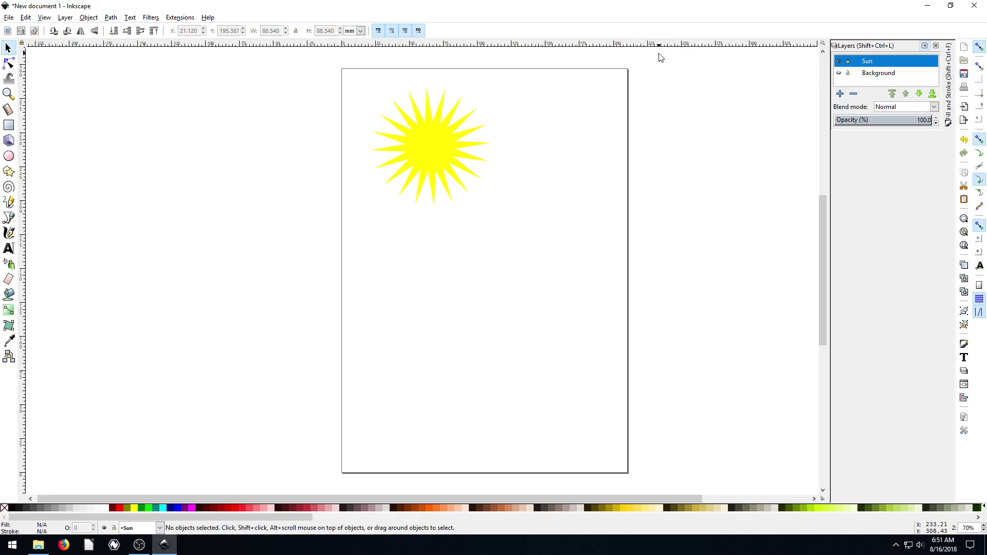
pyautogui.click(839, 73)
pyautogui.click(839, 74)
pyautogui.click(839, 74)
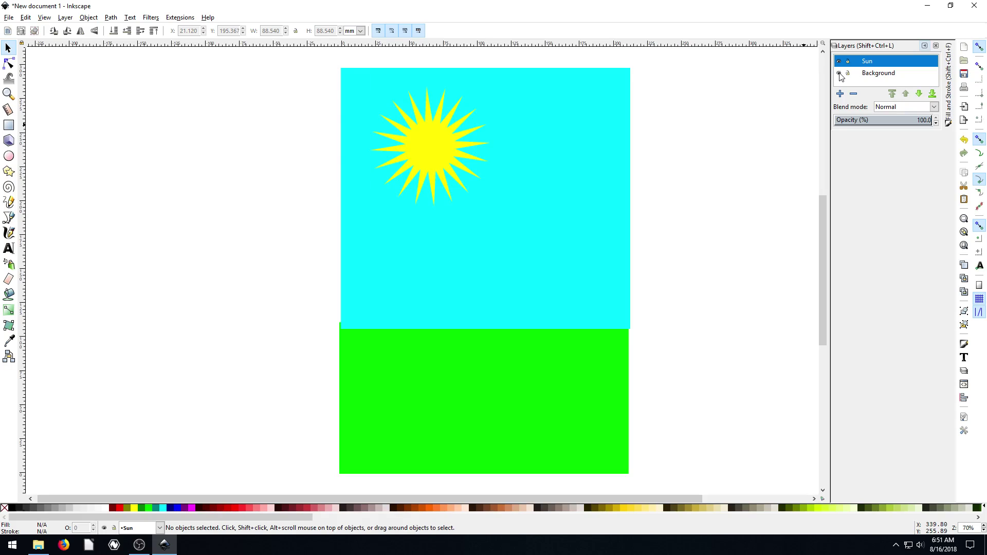
pyautogui.click(839, 62)
pyautogui.click(839, 62)
pyautogui.click(839, 62)
pyautogui.click(839, 62)
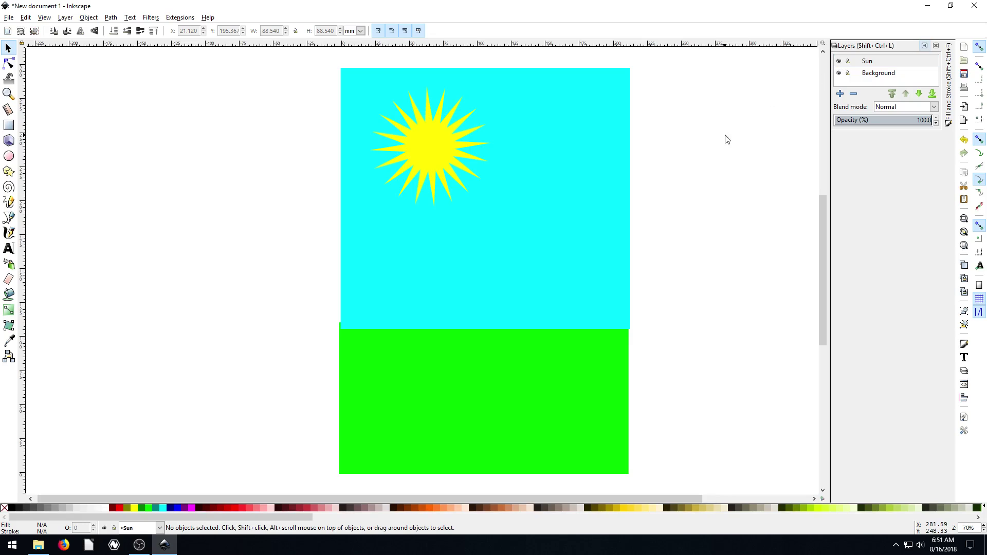
# Add a new layer named Person
pyautogui.click(841, 93)
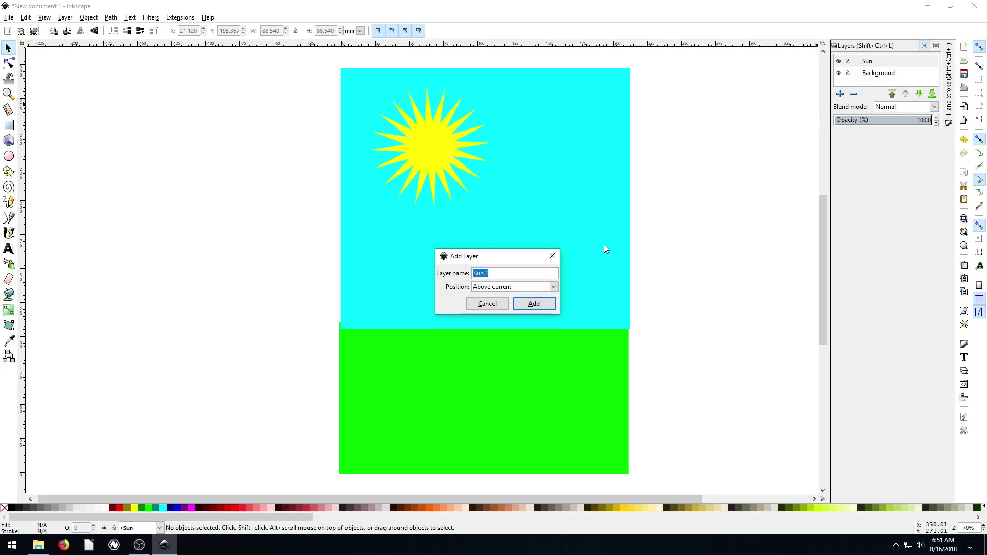
pyautogui.write('Person')
pyautogui.press('Return')
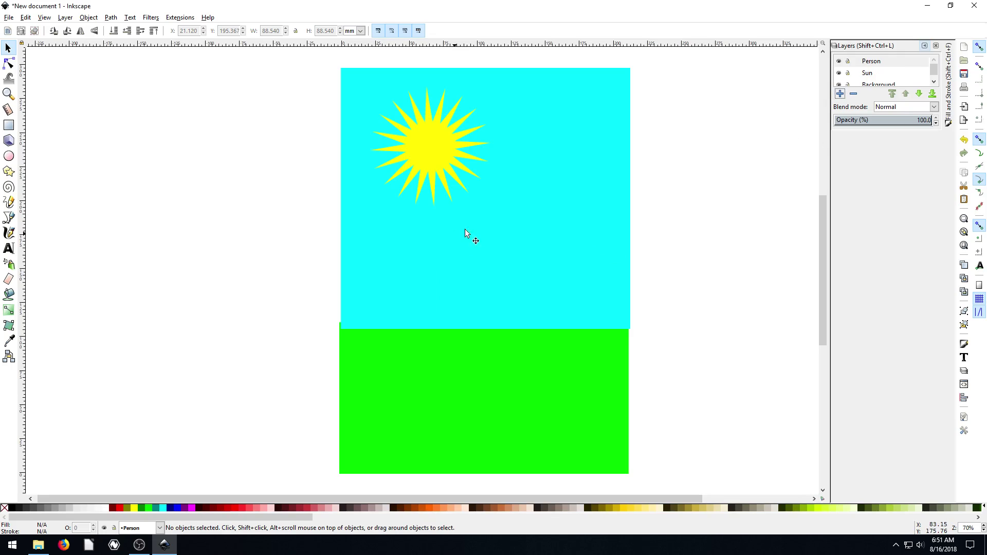
# Draw blue ellipses for the figure's head, body and a thin leg
pyautogui.click(9, 156)
pyautogui.moveTo(513, 258); pyautogui.dragTo(553, 284)
pyautogui.click(170, 508)
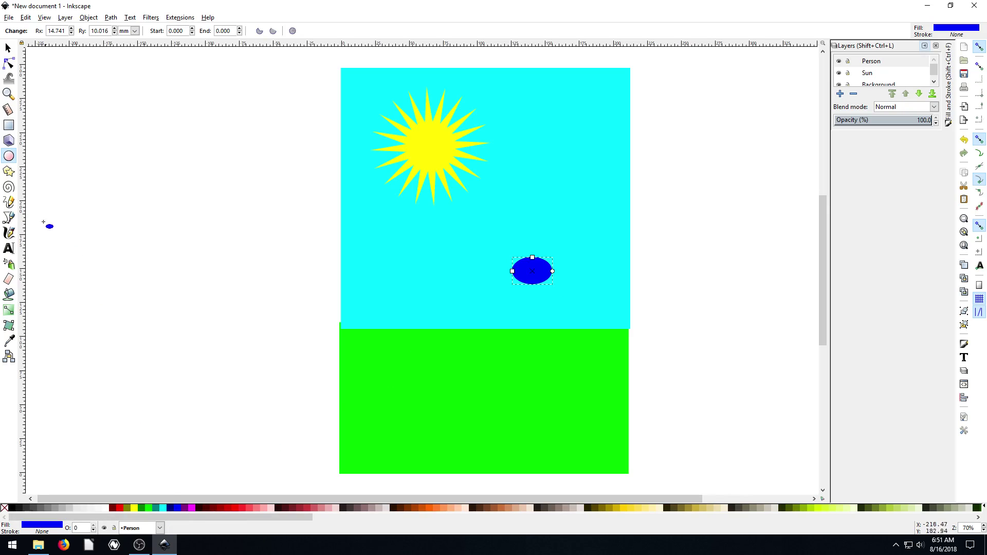
pyautogui.moveTo(548, 329); pyautogui.dragTo(518, 283)
pyautogui.moveTo(538, 355); pyautogui.dragTo(528, 312)
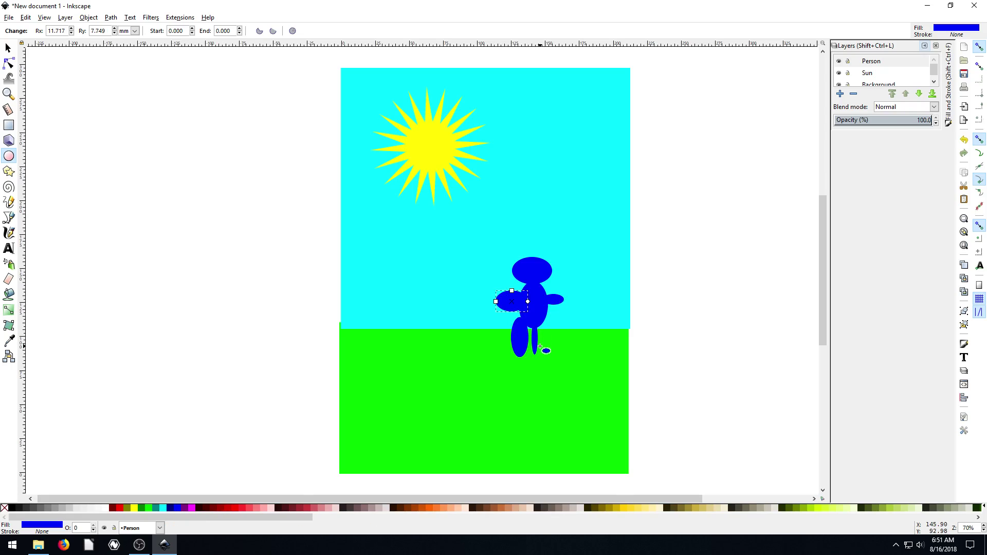
# Widen the thin right leg to match the left one
pyautogui.click(7, 48)
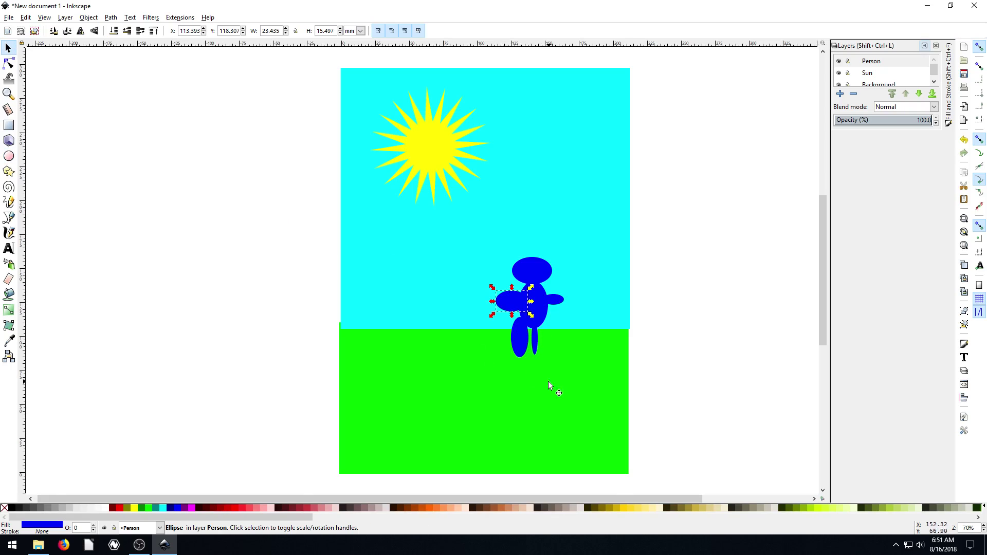
pyautogui.click(535, 340)
pyautogui.moveTo(540, 338); pyautogui.dragTo(556, 339)
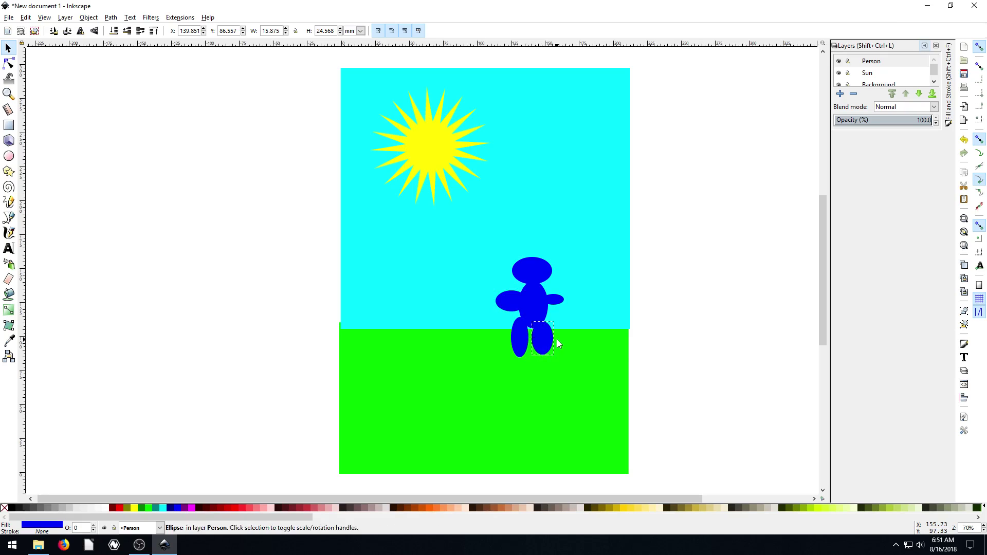
pyautogui.click(682, 322)
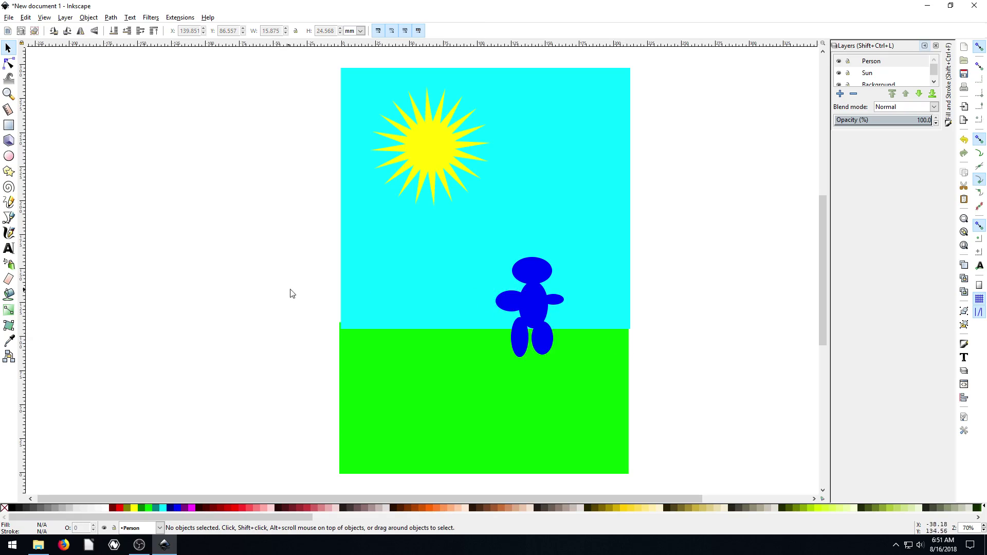
# Hide and reshow the Person layer, then select the sun and adjust its toolbar setting
pyautogui.click(839, 61)
pyautogui.click(839, 61)
pyautogui.click(425, 149)
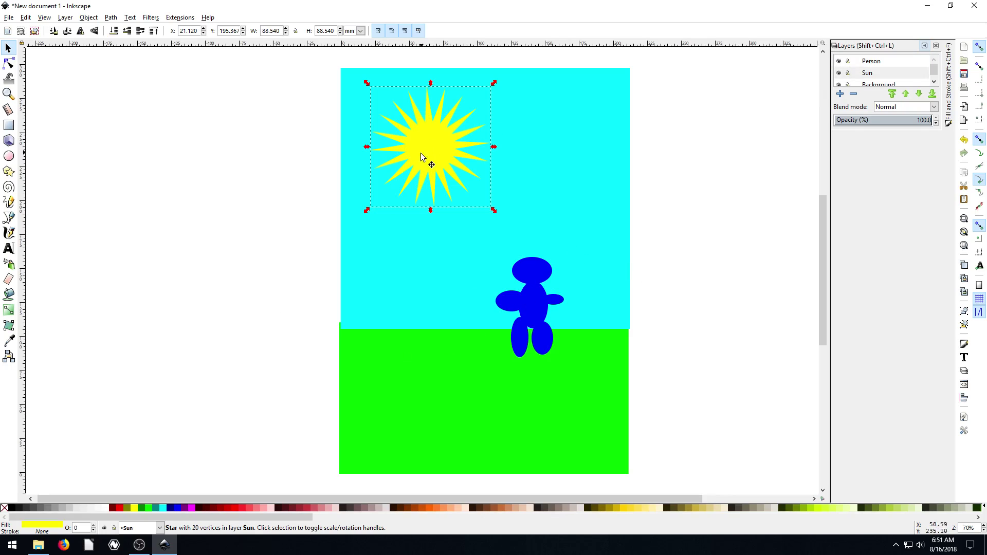
pyautogui.click(114, 31)
pyautogui.click(114, 31)
pyautogui.click(114, 31)
# Select the Sun layer and click the cyan sky rectangle to check its layer
pyautogui.click(868, 75)
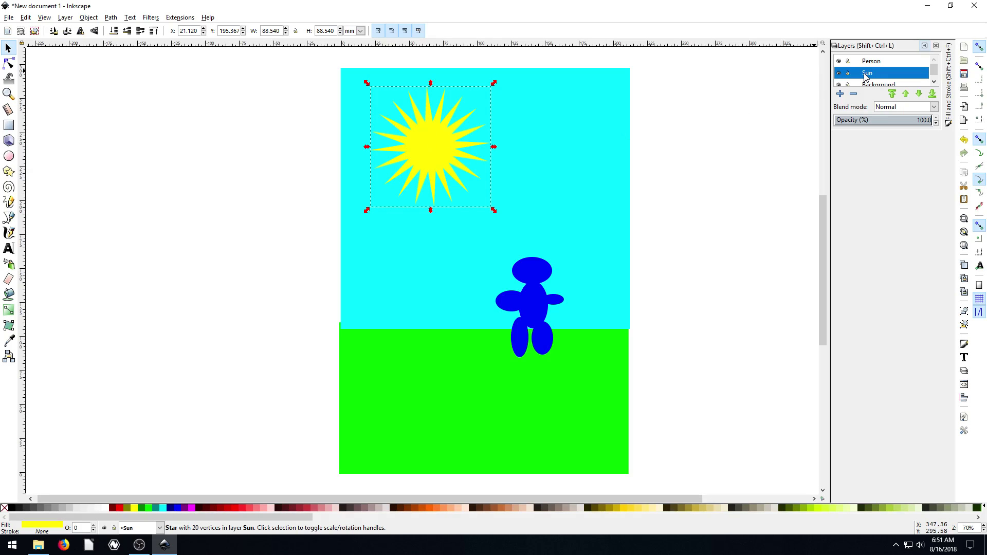
pyautogui.click(181, 307)
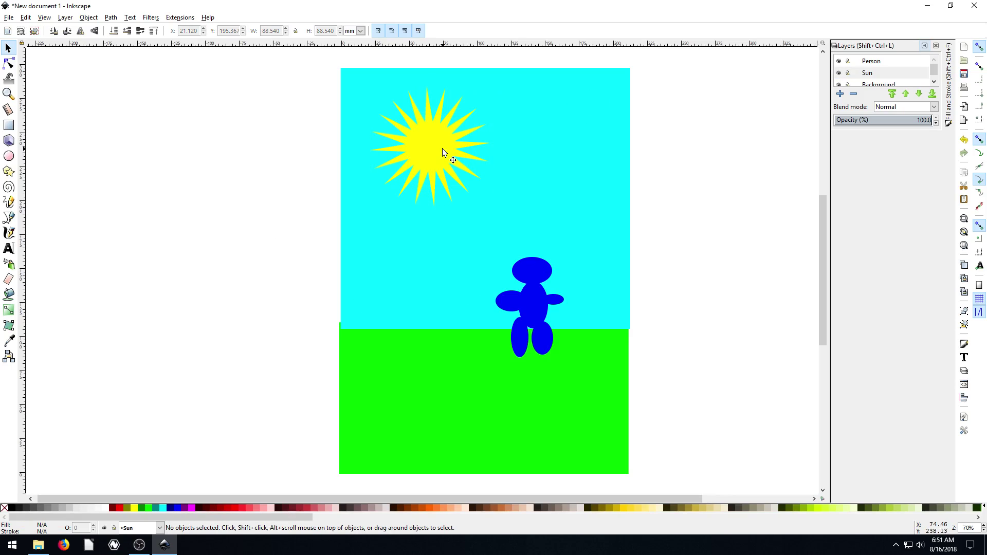
pyautogui.click(553, 143)
pyautogui.click(252, 162)
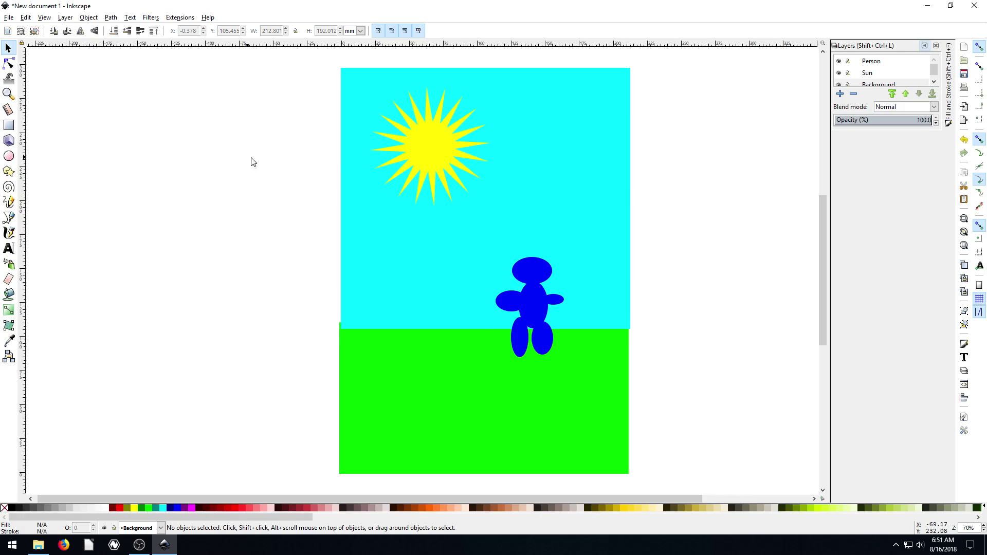
# Drag the sun over the blue figure and back to the upper-left sky
pyautogui.click(436, 148)
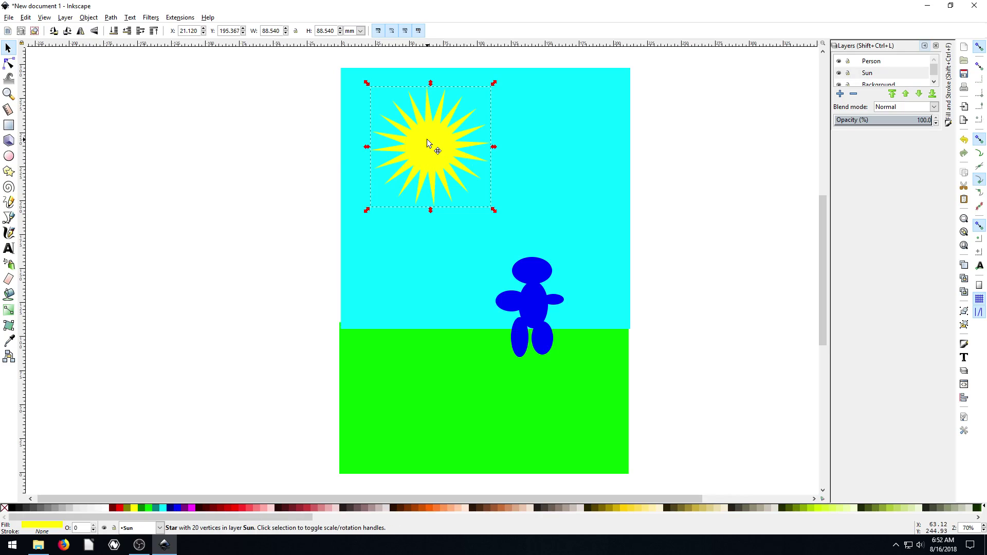
pyautogui.moveTo(436, 148); pyautogui.dragTo(514, 289)
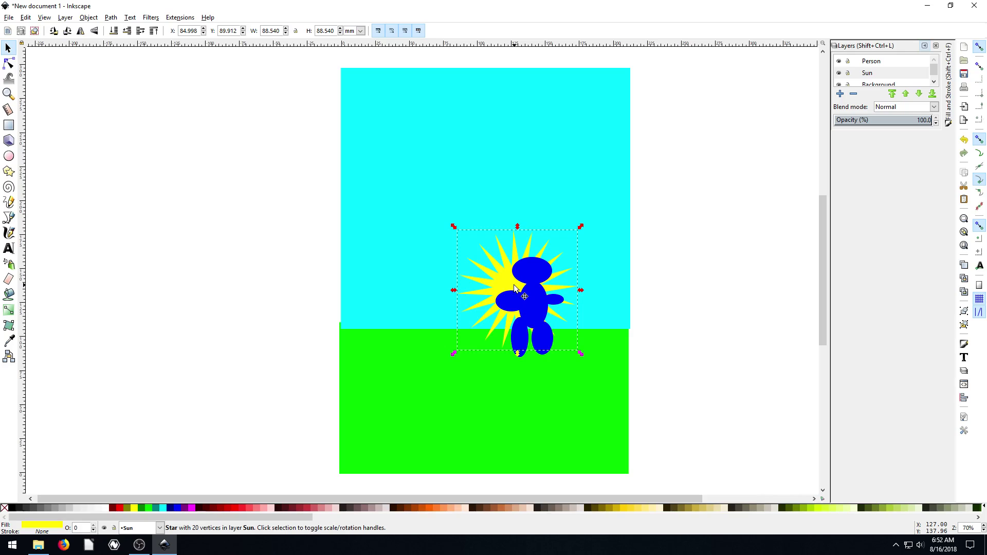
pyautogui.moveTo(515, 289); pyautogui.dragTo(425, 172)
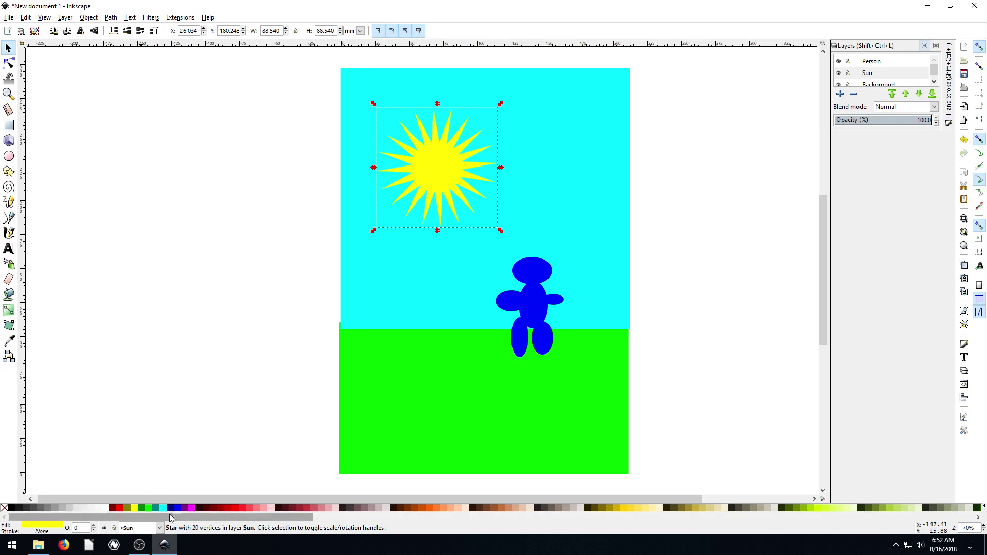
# Cut the sun and make Person the current layer via the status-bar dropdown
pyautogui.click(448, 167)
pyautogui.press('Delete')
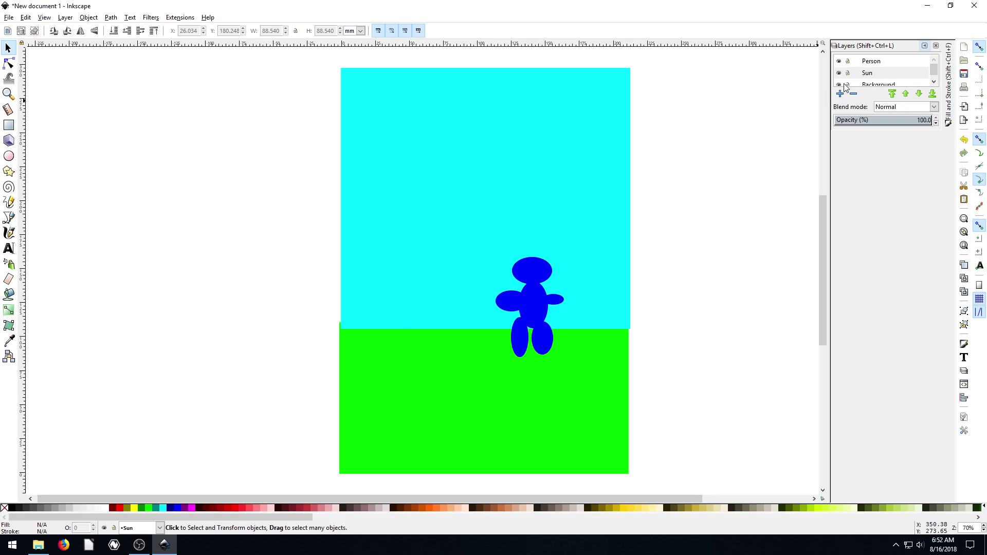
pyautogui.click(872, 64)
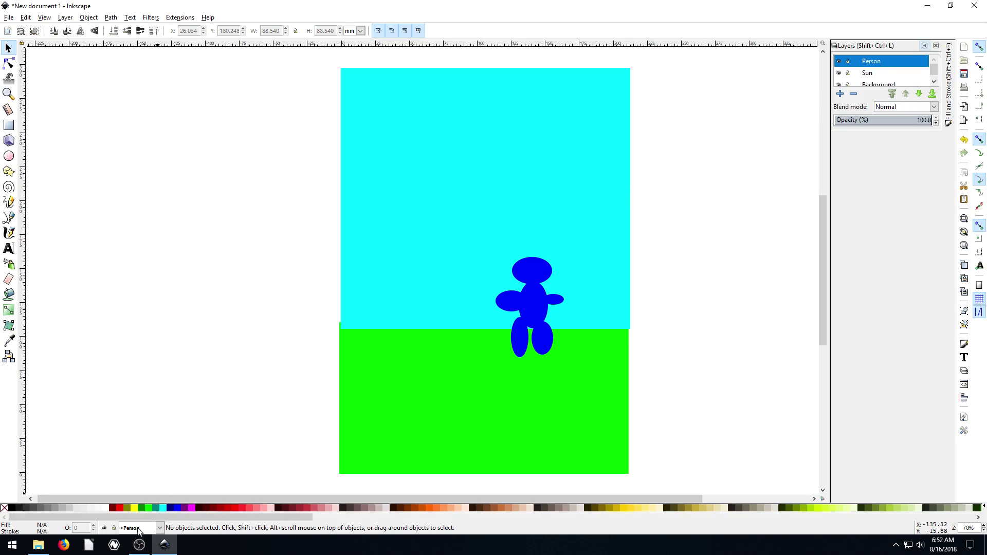
pyautogui.click(159, 528)
pyautogui.click(138, 515)
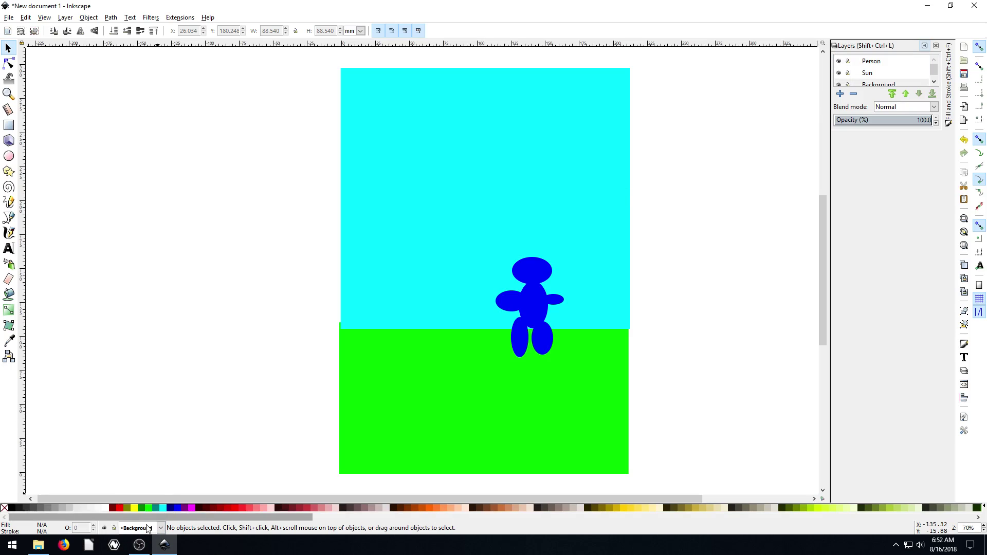
pyautogui.click(148, 529)
pyautogui.click(133, 498)
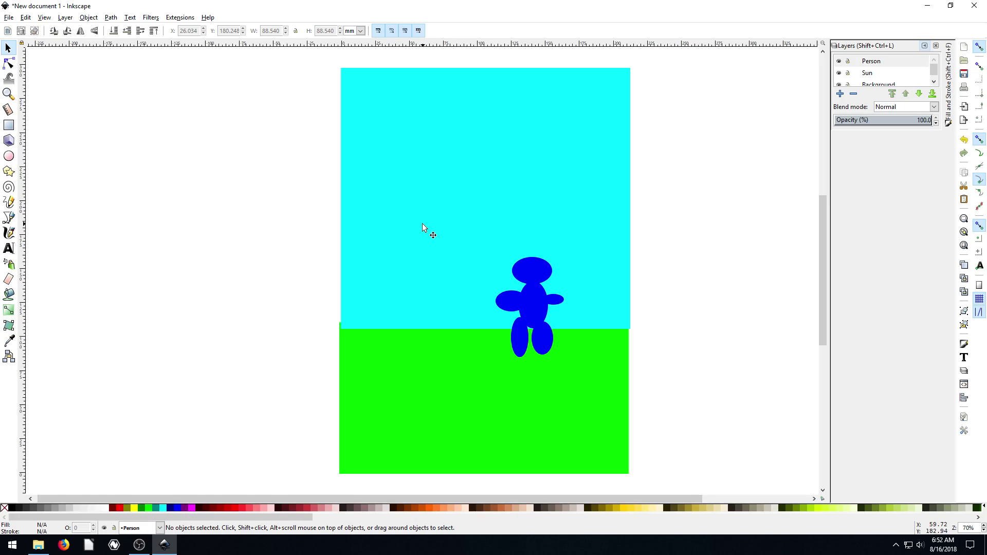
# Paste the sun into Person, place it in the upper-left sky, and toggle Person's visibility
pyautogui.press('ctrl')
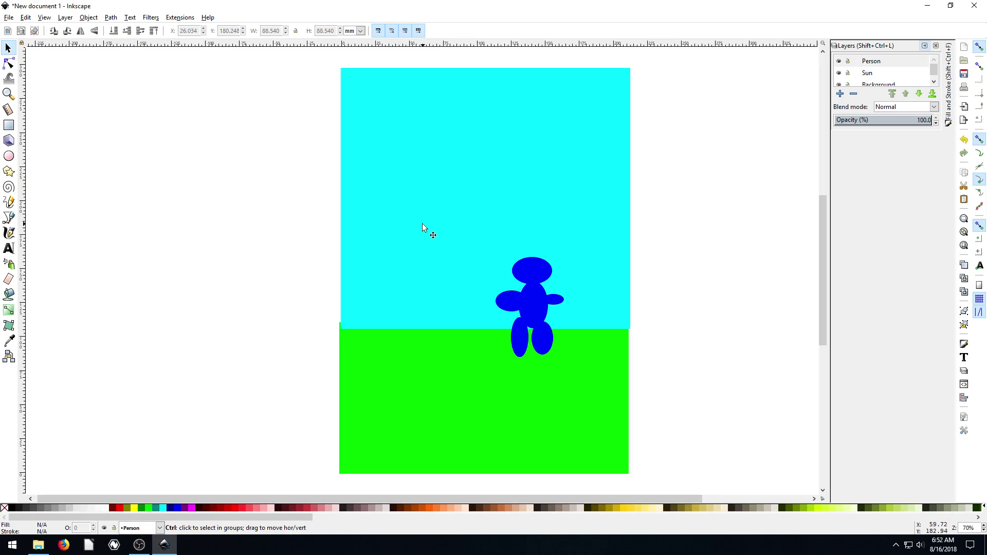
pyautogui.hotkey('ctrl', 'v')
pyautogui.moveTo(423, 225); pyautogui.dragTo(444, 157)
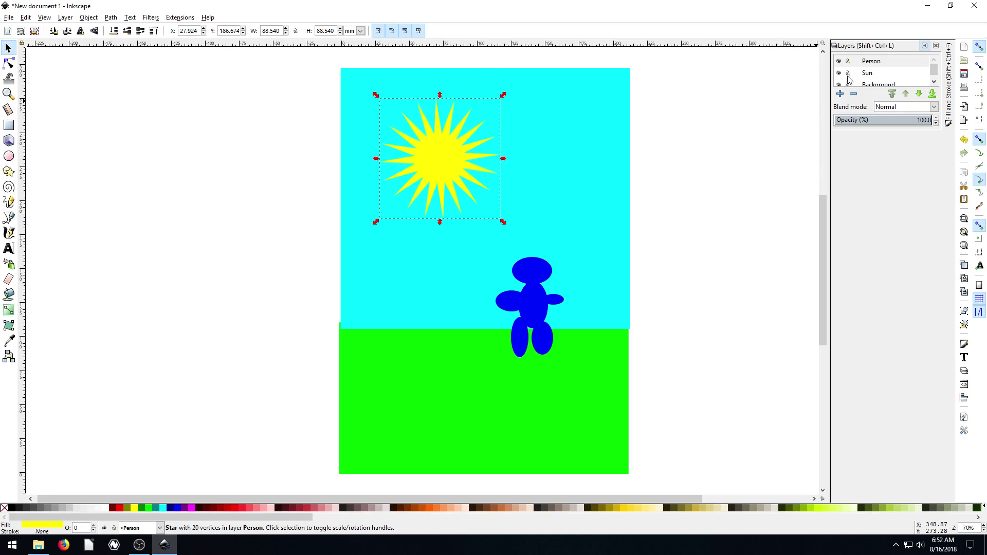
pyautogui.click(839, 62)
pyautogui.click(839, 61)
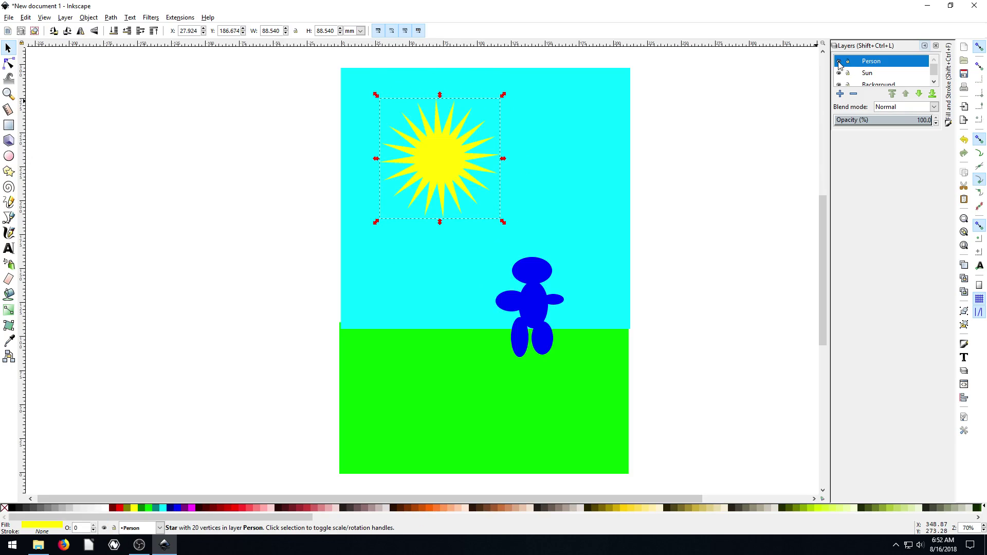
pyautogui.click(839, 61)
pyautogui.click(839, 62)
# Cut the sun again, paste it onto the Sun layer and move it into the upper-left sky
pyautogui.press('Delete')
pyautogui.click(151, 528)
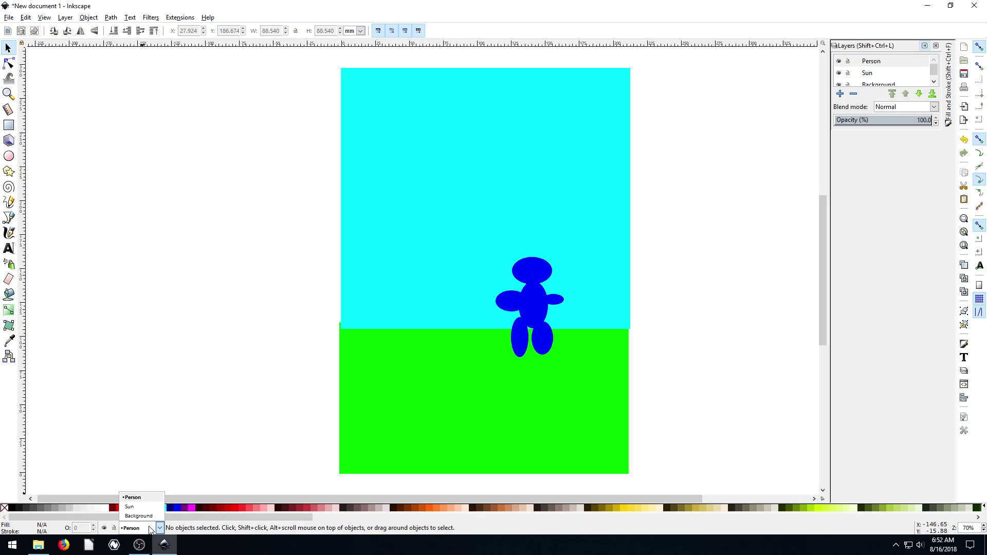
pyautogui.click(129, 507)
pyautogui.hotkey('ctrl', 'v')
pyautogui.moveTo(421, 234); pyautogui.dragTo(416, 138)
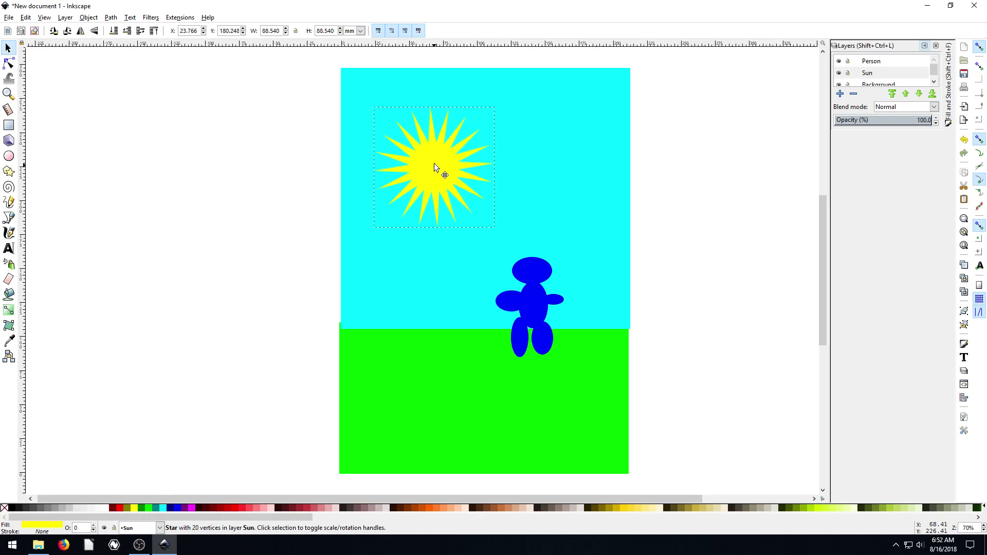
pyautogui.click(258, 216)
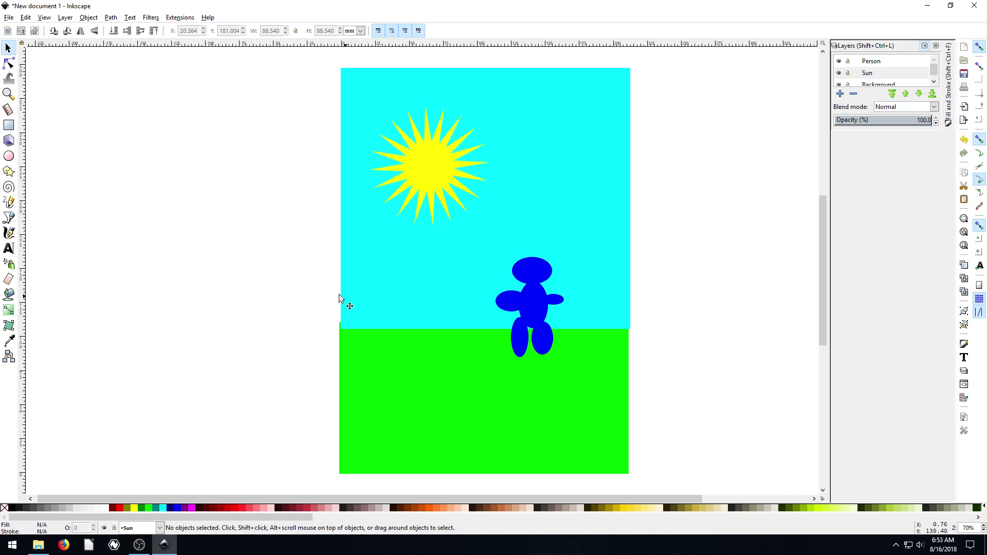
# Select the figure's six ellipses and shift the whole blue figure slightly right
pyautogui.click(8, 48)
pyautogui.moveTo(678, 388); pyautogui.dragTo(484, 242)
pyautogui.moveTo(535, 273); pyautogui.dragTo(565, 274)
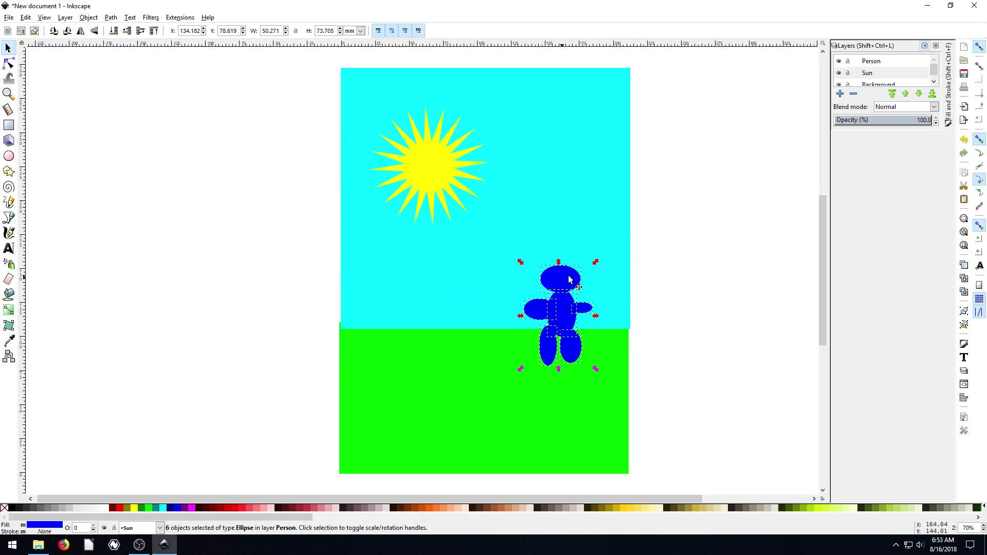
pyautogui.click(573, 265)
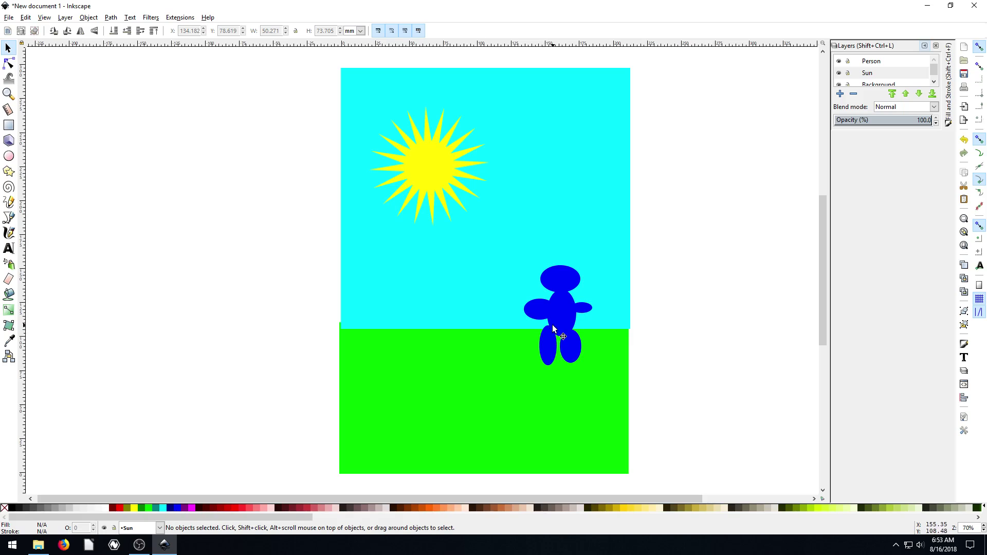
# Undo an accidental drag of the green ground rectangle so it stays in place
pyautogui.click(547, 350)
pyautogui.click(544, 347)
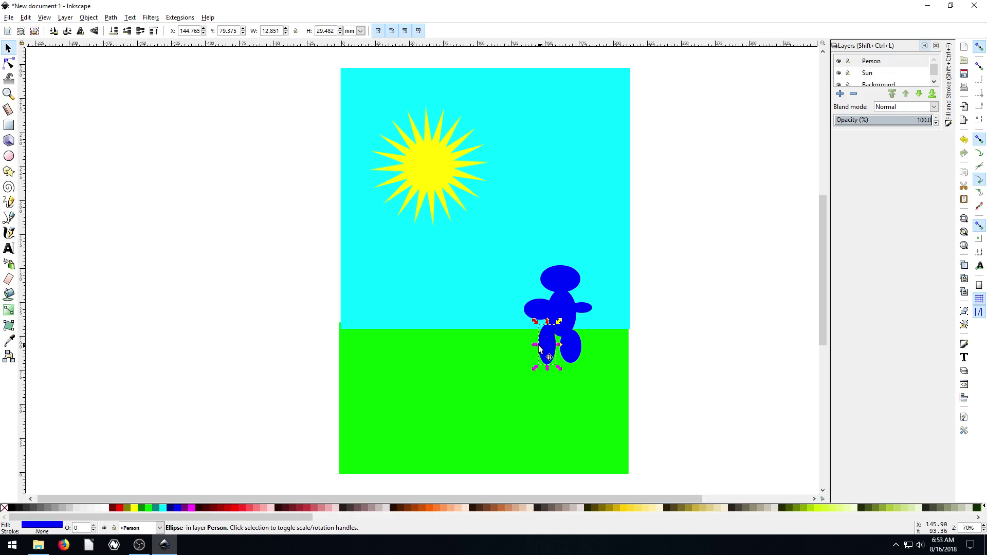
pyautogui.moveTo(498, 360); pyautogui.dragTo(396, 388)
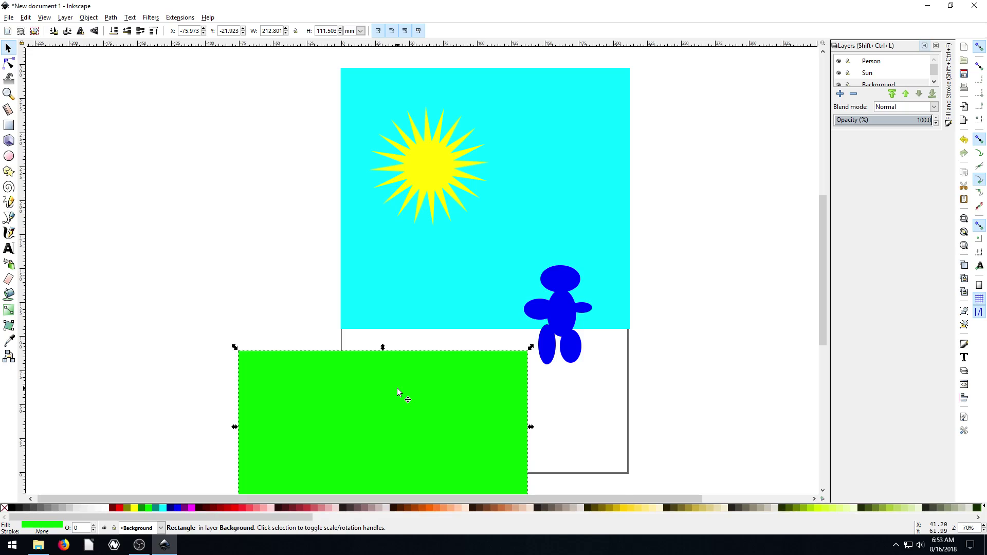
pyautogui.hotkey('ctrl', 'z')
# Lock the Background layer and confirm its objects can no longer be selected
pyautogui.click(707, 308)
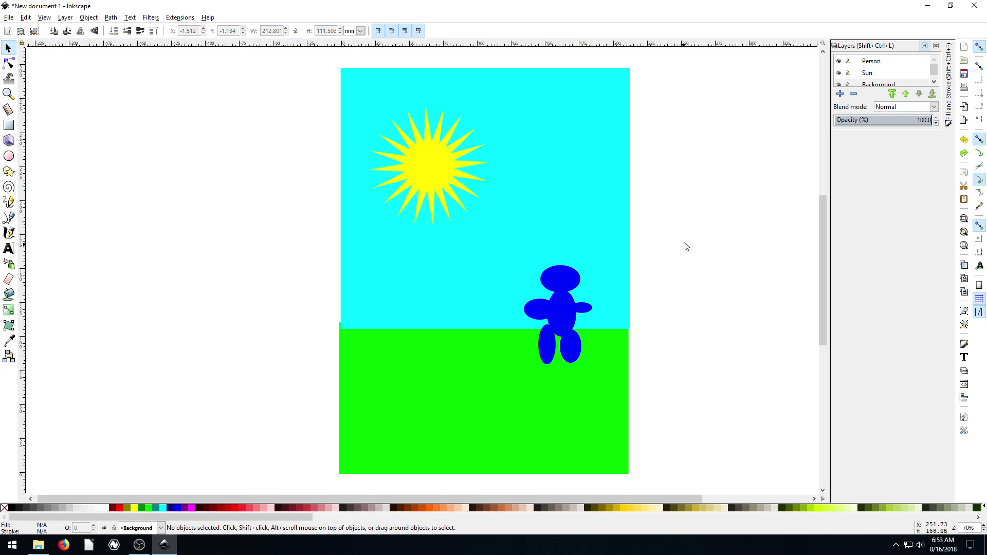
pyautogui.scroll(-1, 932, 75)
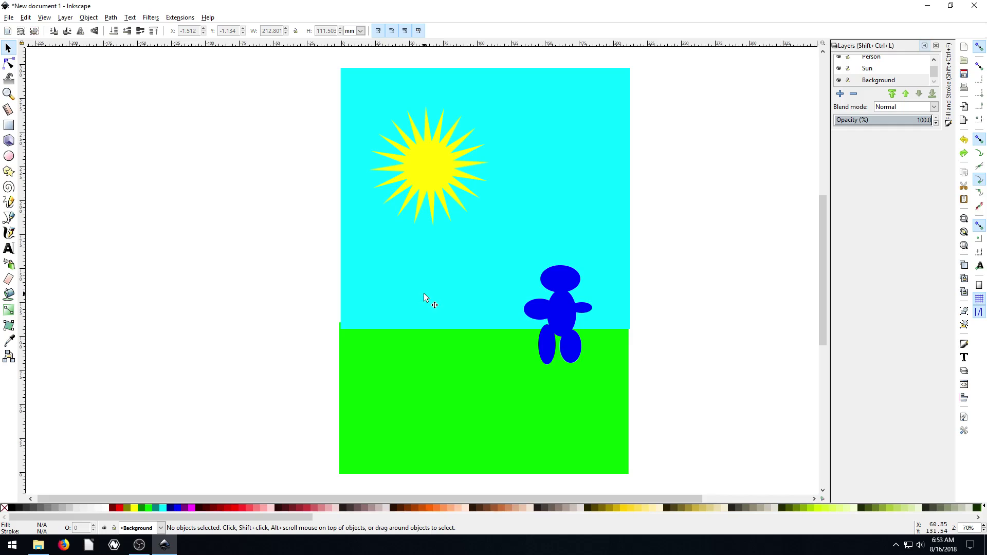
pyautogui.click(848, 81)
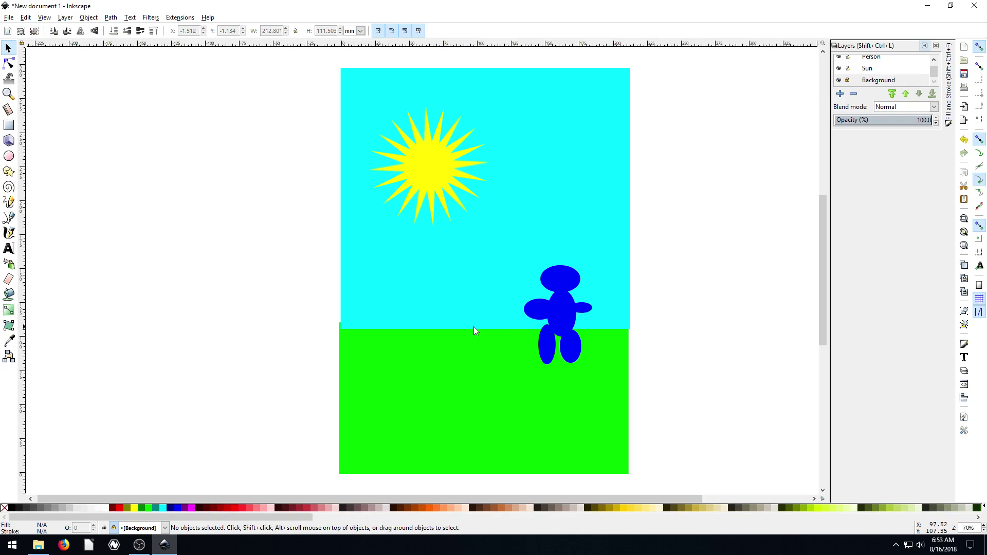
pyautogui.moveTo(431, 252); pyautogui.dragTo(360, 311)
# Move the sun higher in the upper-left sky and lock the Sun layer
pyautogui.click(428, 168)
pyautogui.click(436, 173)
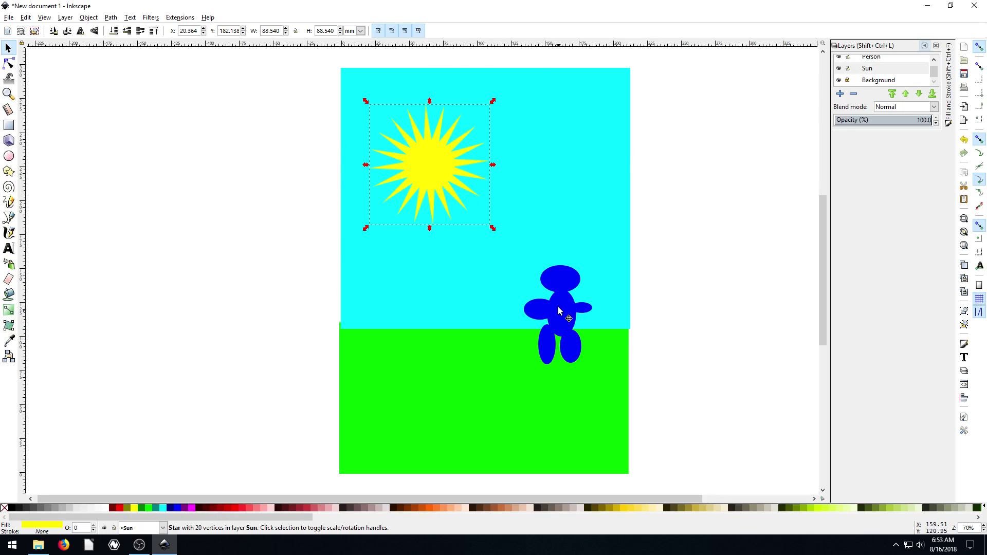
pyautogui.moveTo(557, 288)
pyautogui.mouseDown()
pyautogui.moveTo(554, 303)
pyautogui.moveTo(605, 288)
pyautogui.moveTo(559, 287)
pyautogui.mouseUp()
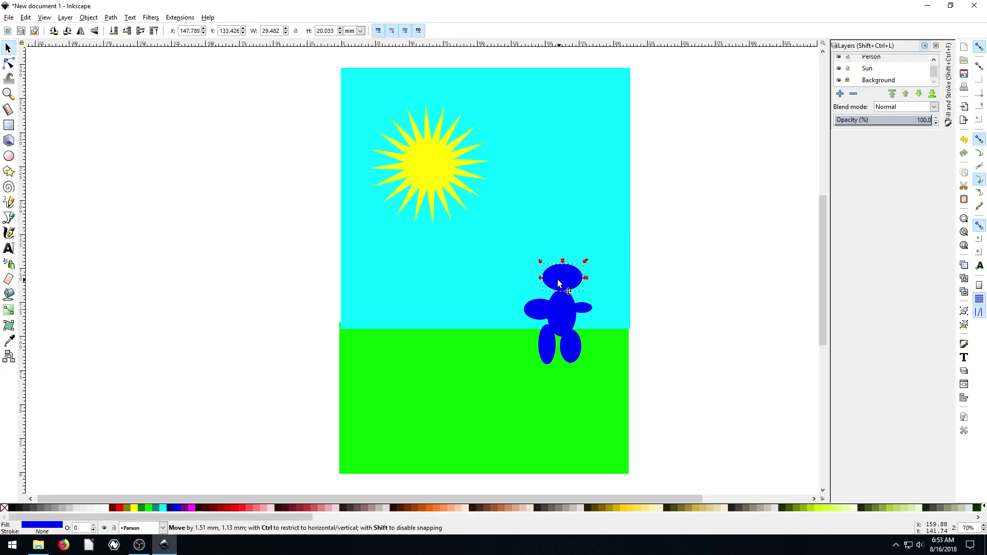
pyautogui.moveTo(431, 173); pyautogui.dragTo(420, 179)
pyautogui.moveTo(436, 304); pyautogui.dragTo(427, 409)
pyautogui.moveTo(452, 256); pyautogui.dragTo(388, 300)
pyautogui.moveTo(429, 177); pyautogui.dragTo(427, 156)
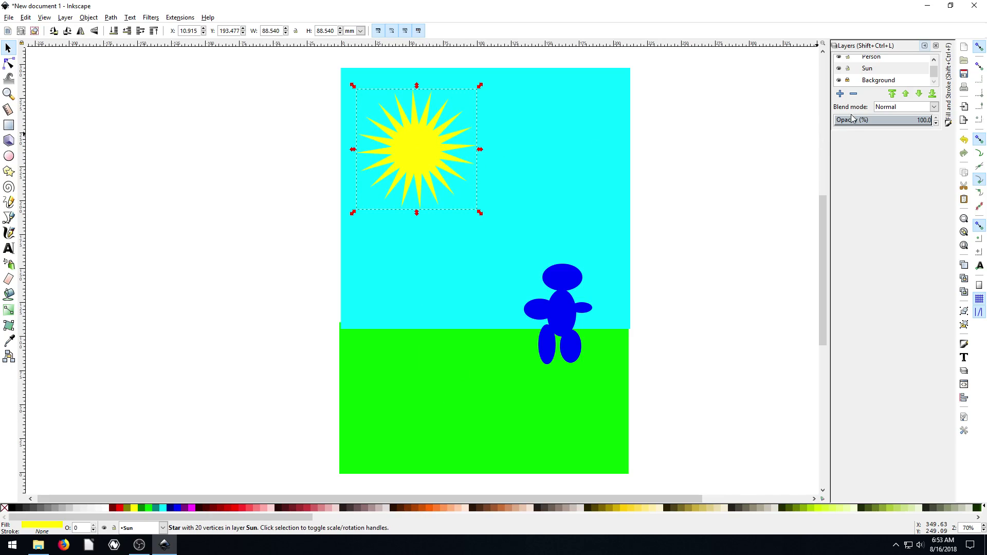
pyautogui.click(847, 69)
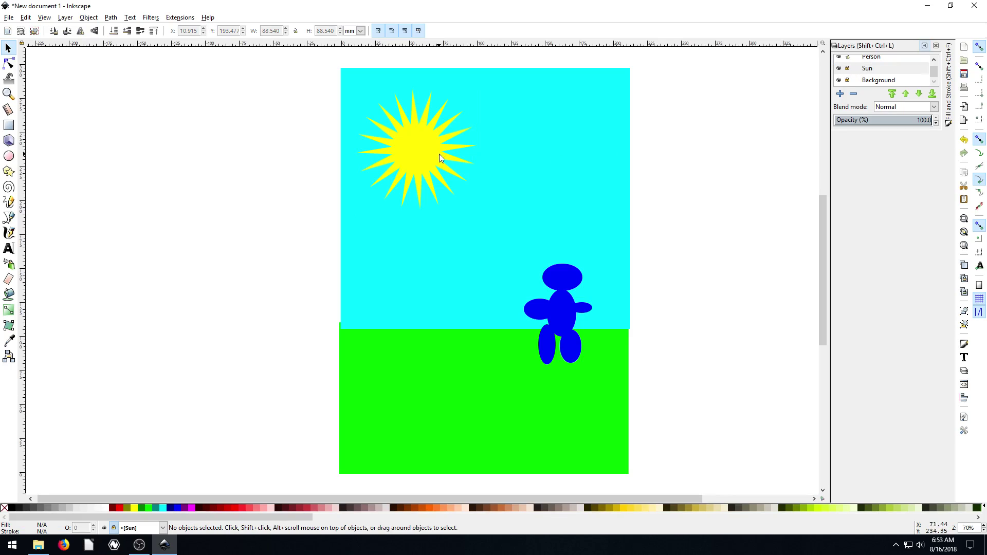
pyautogui.moveTo(393, 165); pyautogui.dragTo(403, 184)
# Shift the whole blue figure up and left to X 126.622 mm, Y 90.336 mm
pyautogui.moveTo(513, 250); pyautogui.dragTo(649, 415)
pyautogui.moveTo(565, 318)
pyautogui.mouseDown()
pyautogui.moveTo(561, 278)
pyautogui.moveTo(517, 320)
pyautogui.moveTo(546, 295)
pyautogui.moveTo(556, 303)
pyautogui.mouseUp()
pyautogui.click(713, 237)
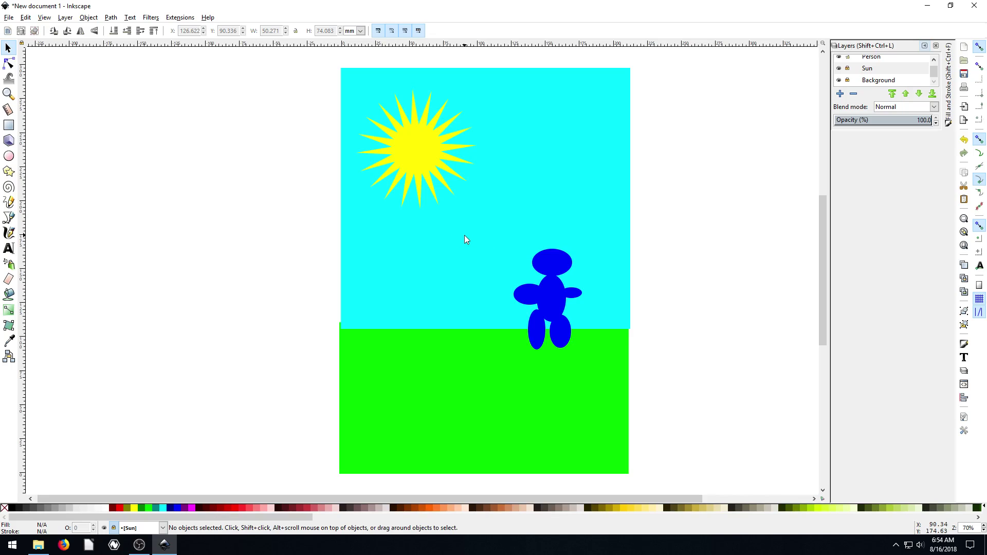
# Unlock the Sun layer and move the sun behind the blue figure at X 109.567 mm, Y 100.873 mm
pyautogui.moveTo(822, 260); pyautogui.dragTo(825, 250)
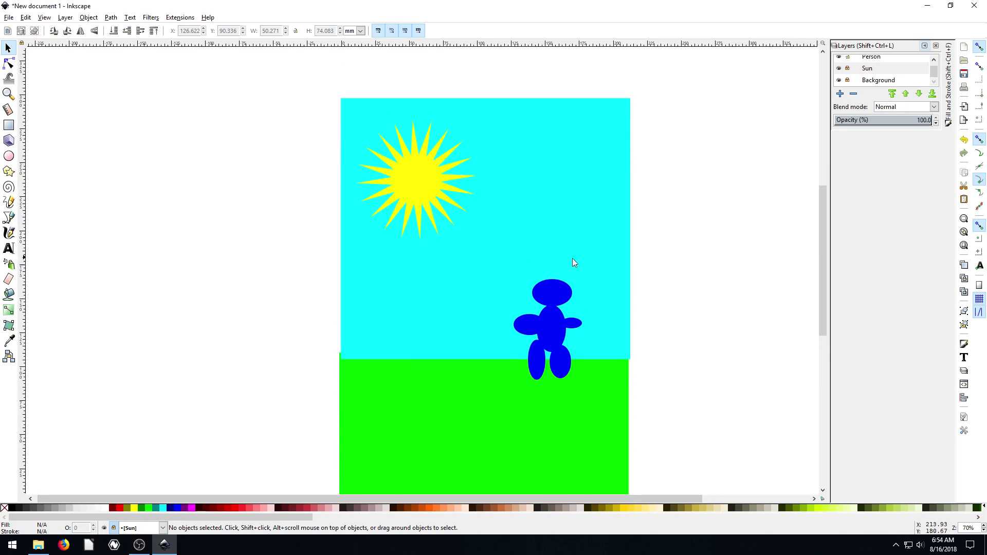
pyautogui.click(848, 68)
pyautogui.moveTo(408, 170); pyautogui.dragTo(555, 295)
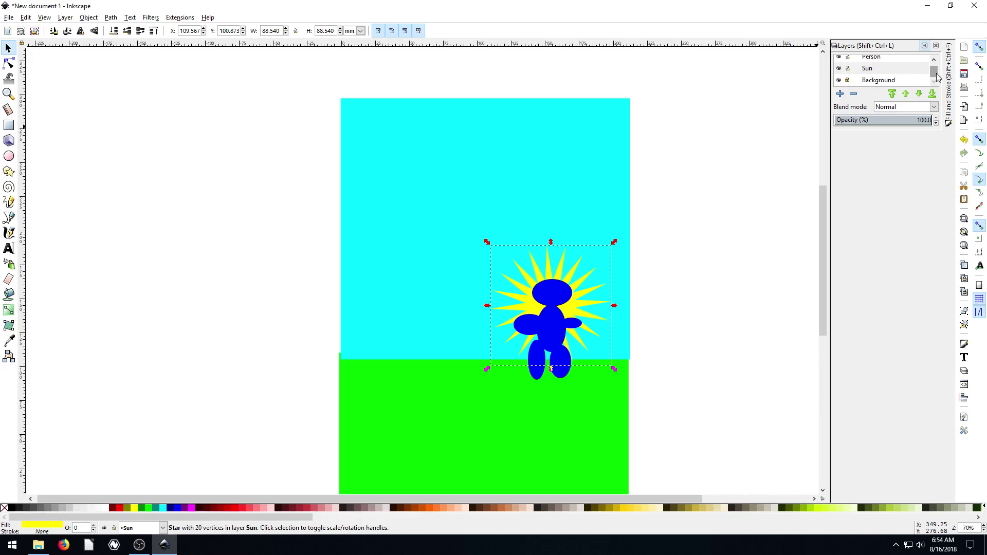
# Nest the Sun layer under Person and check it in the expanded layer list
pyautogui.click(874, 71)
pyautogui.moveTo(874, 75)
pyautogui.mouseDown()
pyautogui.moveTo(874, 90)
pyautogui.moveTo(873, 63)
pyautogui.mouseUp()
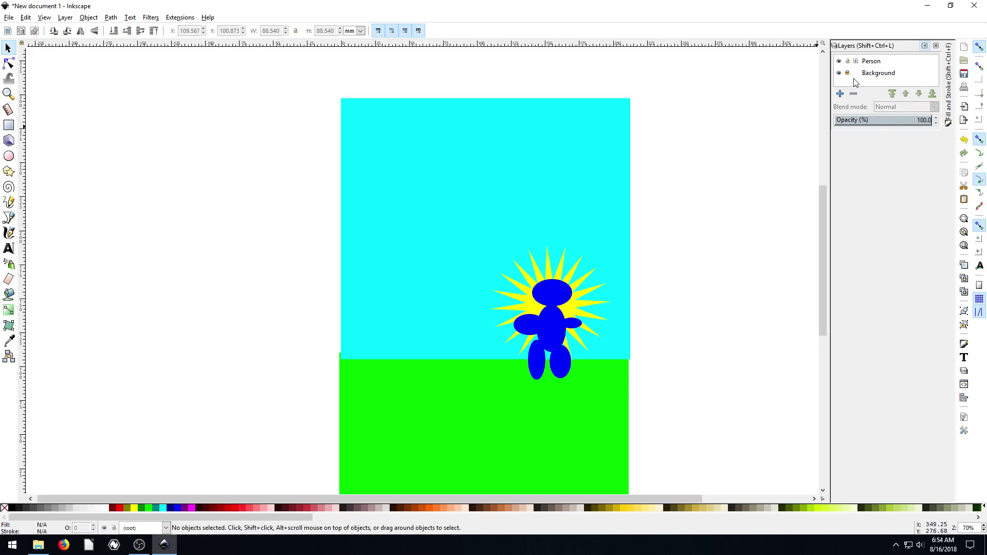
pyautogui.click(856, 60)
pyautogui.click(856, 61)
pyautogui.click(856, 61)
pyautogui.click(856, 61)
pyautogui.click(856, 61)
pyautogui.moveTo(876, 72)
pyautogui.mouseDown()
pyautogui.moveTo(863, 97)
pyautogui.moveTo(863, 87)
pyautogui.mouseUp()
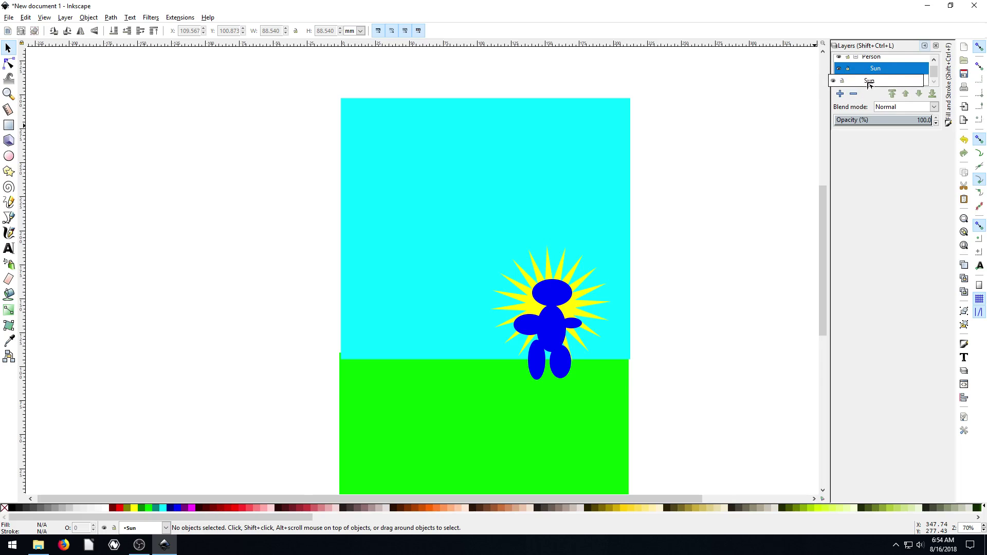
pyautogui.rightClick(877, 73)
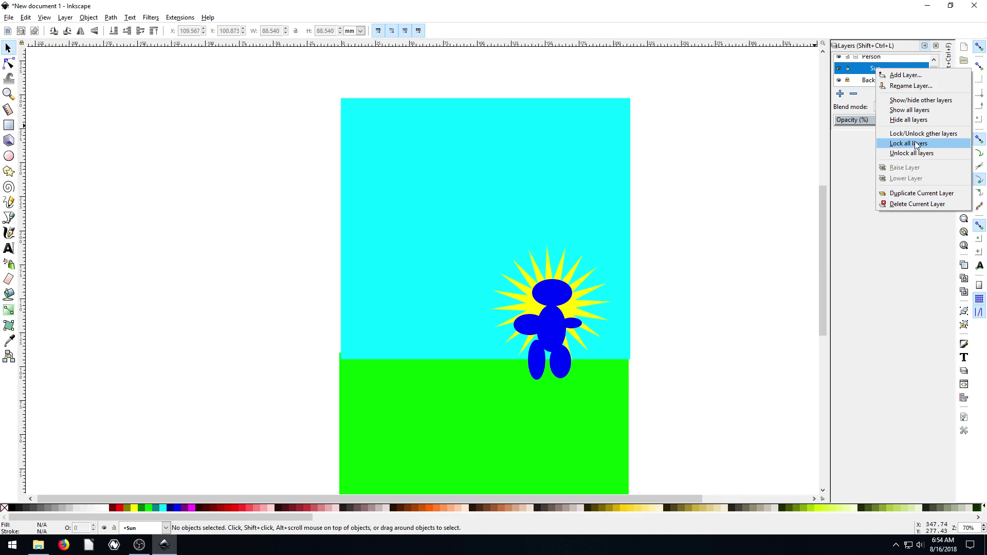
pyautogui.click(871, 143)
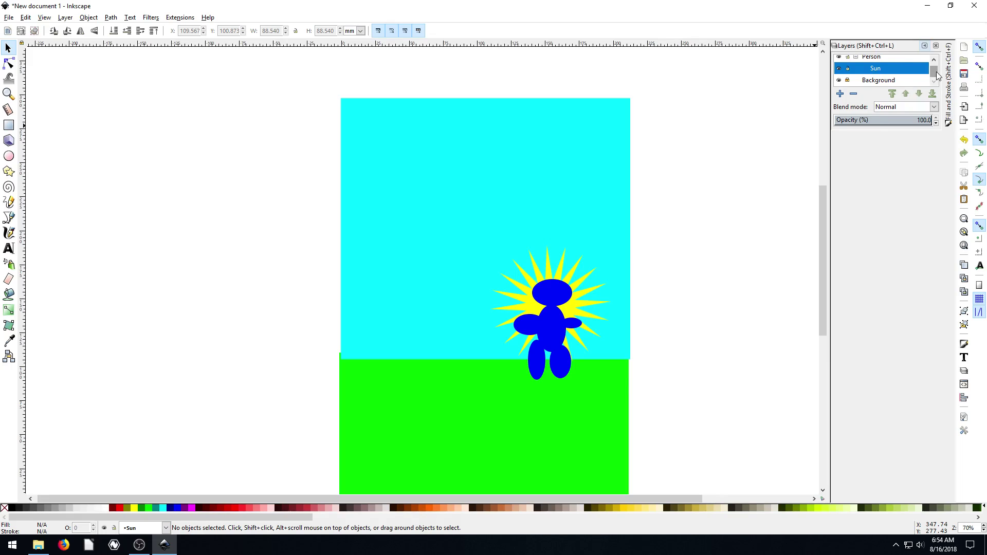
pyautogui.scroll(1, 933, 71)
pyautogui.scroll(-1, 934, 71)
pyautogui.click(870, 61)
pyautogui.click(856, 61)
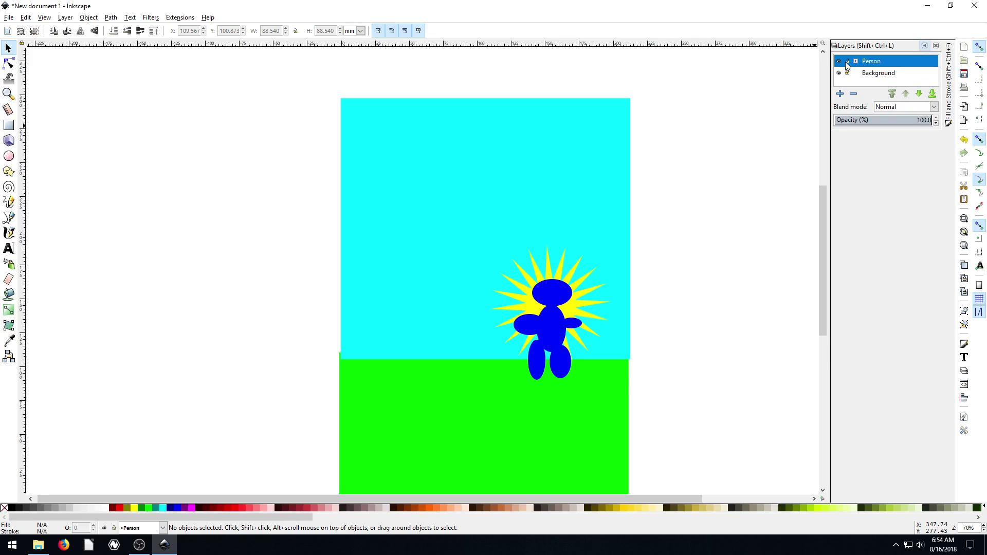
pyautogui.click(838, 61)
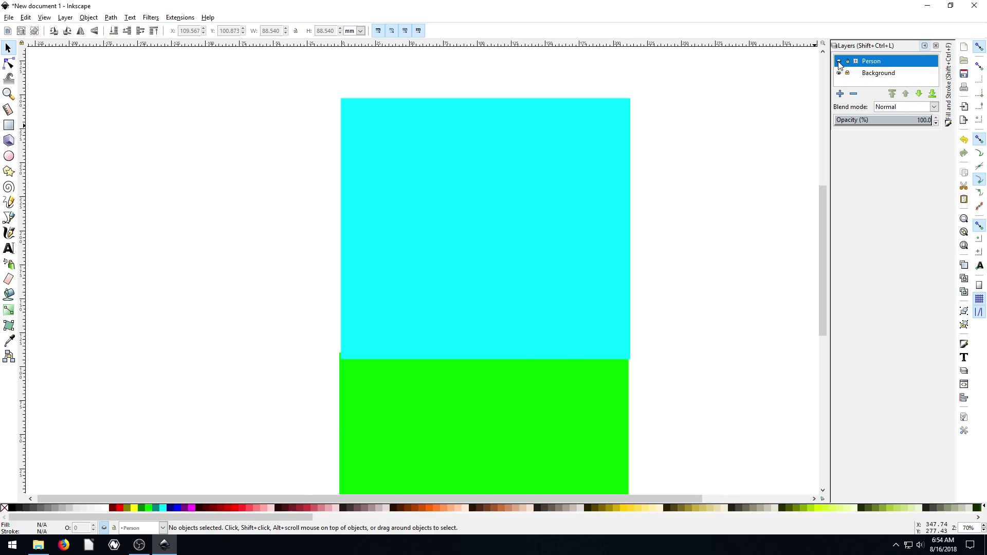
pyautogui.click(839, 62)
pyautogui.click(838, 61)
pyautogui.click(838, 61)
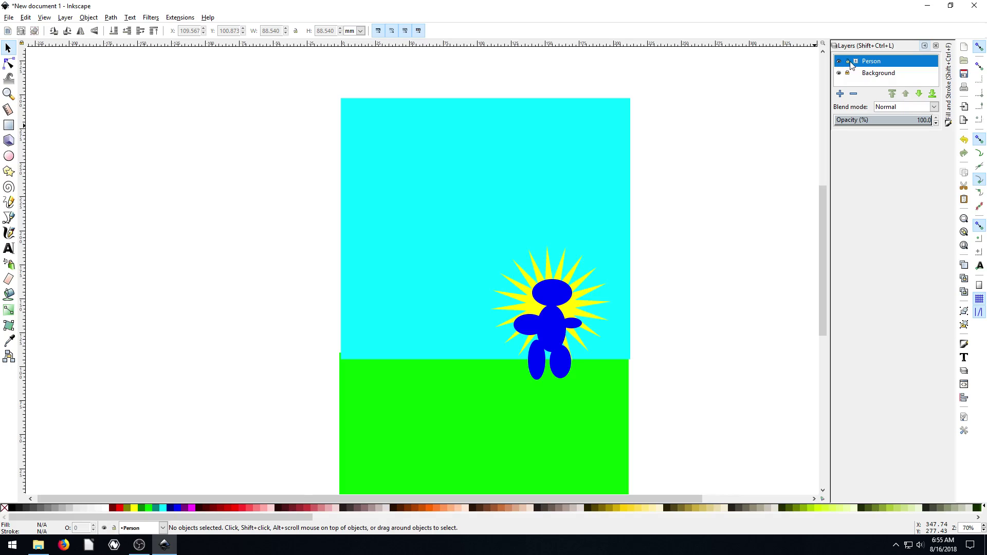
pyautogui.click(856, 61)
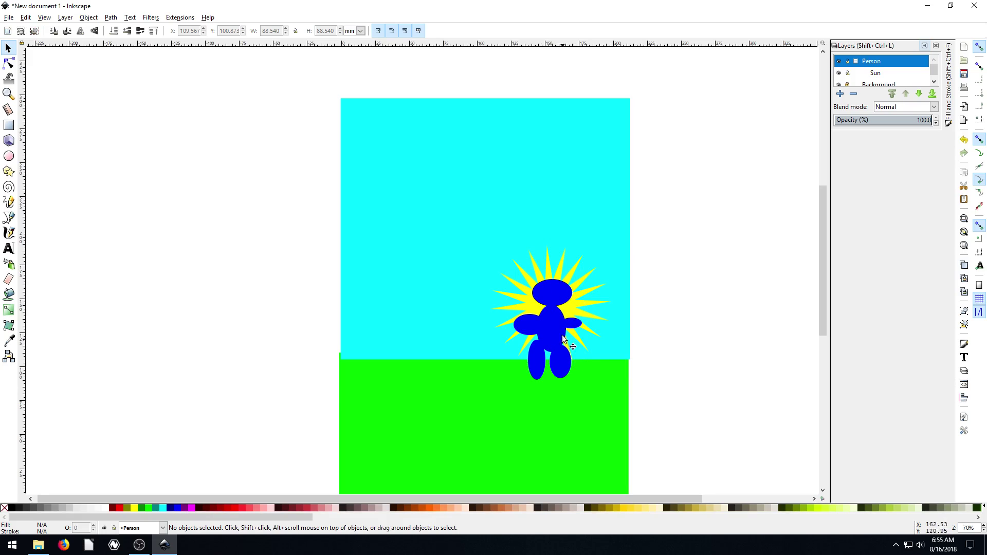
# Pull the Sun layer out of Person so it becomes a top-level layer
pyautogui.doubleClick(871, 66)
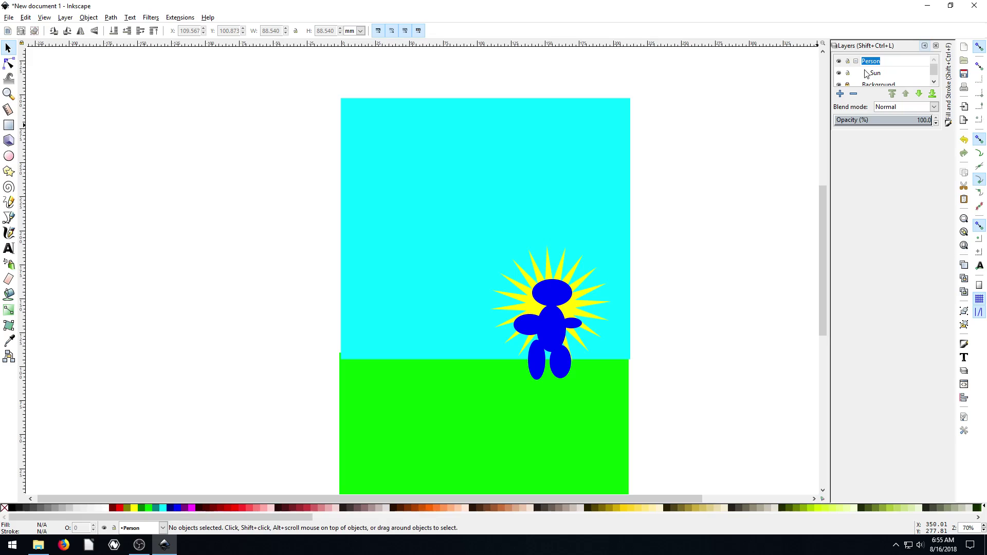
pyautogui.click(876, 74)
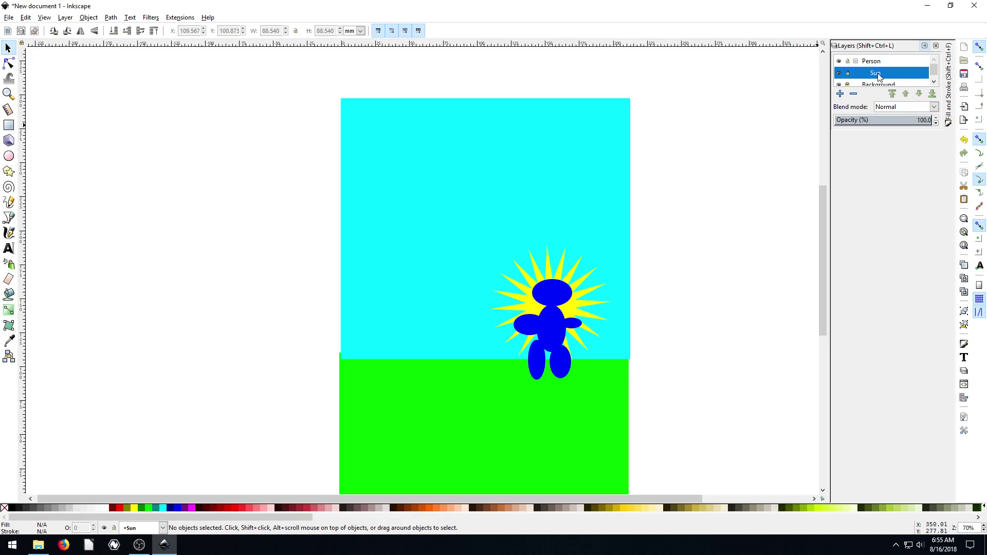
pyautogui.moveTo(879, 76)
pyautogui.mouseDown()
pyautogui.moveTo(873, 62)
pyautogui.moveTo(875, 77)
pyautogui.mouseUp()
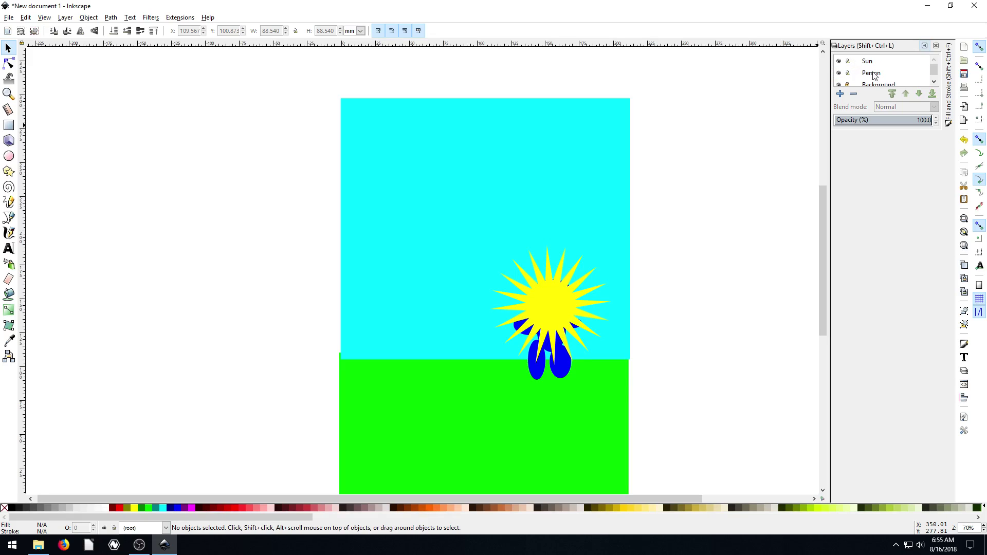
pyautogui.click(871, 75)
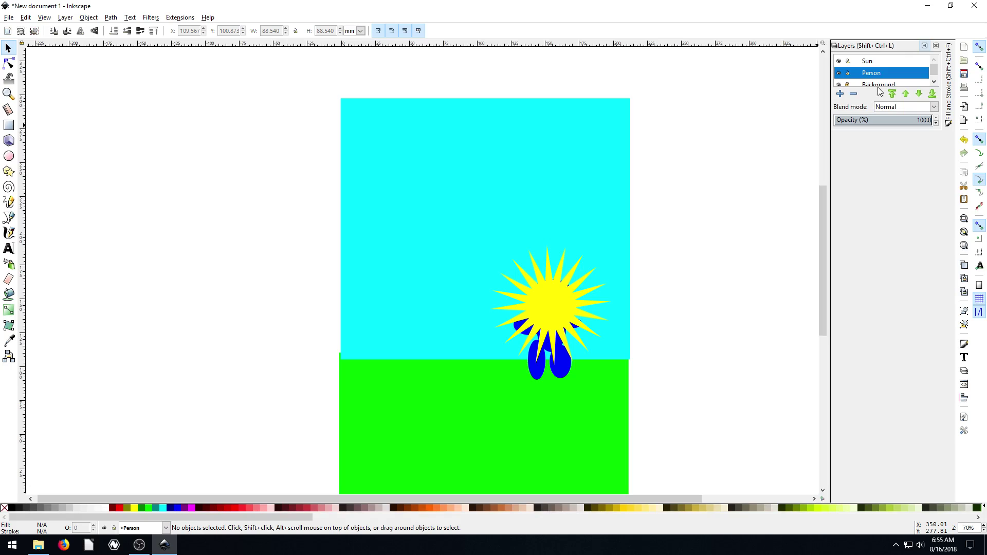
# Stack Sun between Person and Background, and move the sun to the upper-left sky
pyautogui.moveTo(533, 296); pyautogui.dragTo(525, 273)
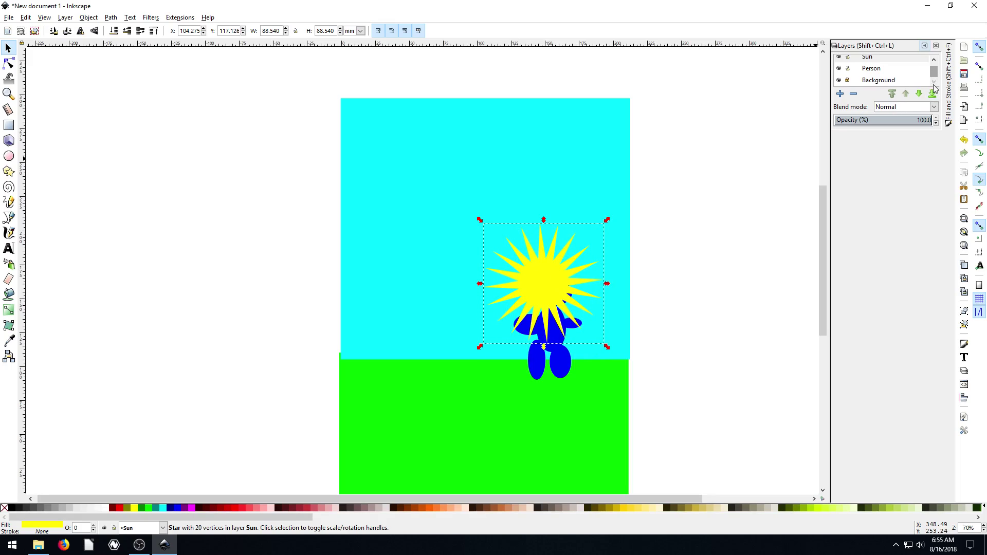
pyautogui.click(869, 63)
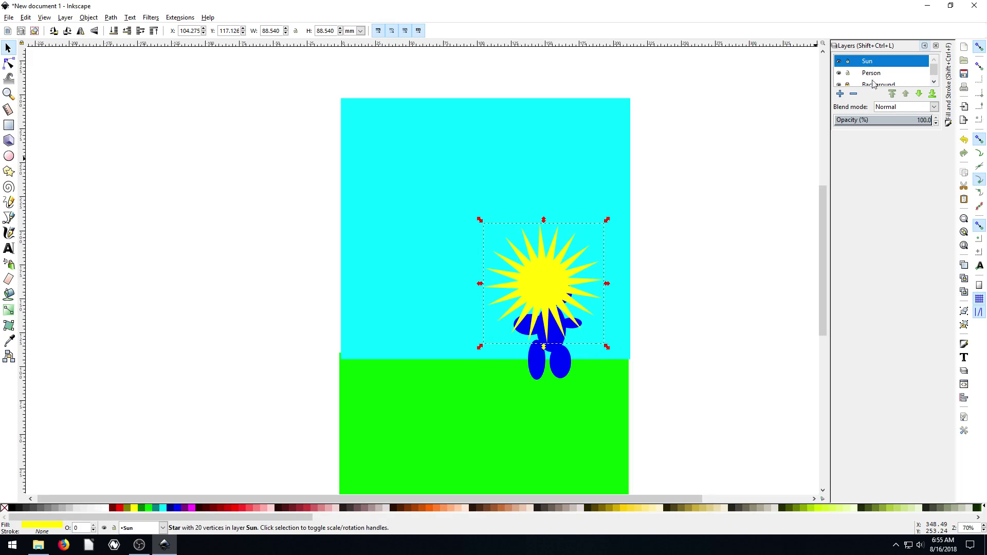
pyautogui.click(919, 94)
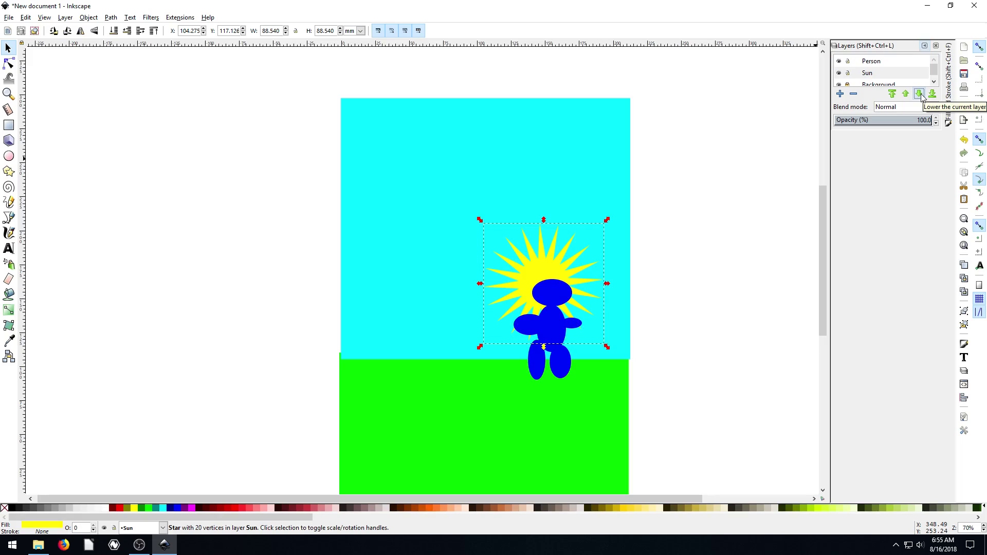
pyautogui.click(919, 94)
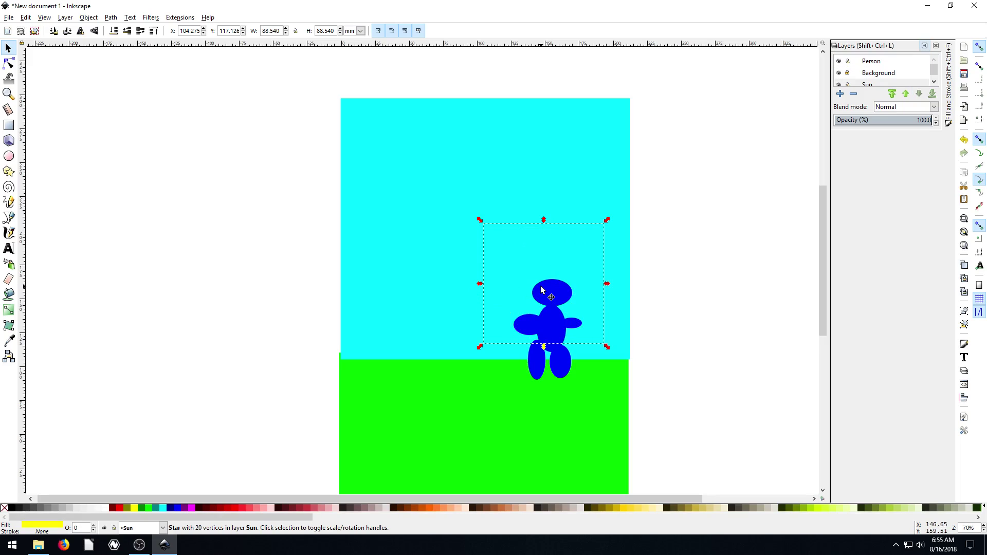
pyautogui.click(905, 94)
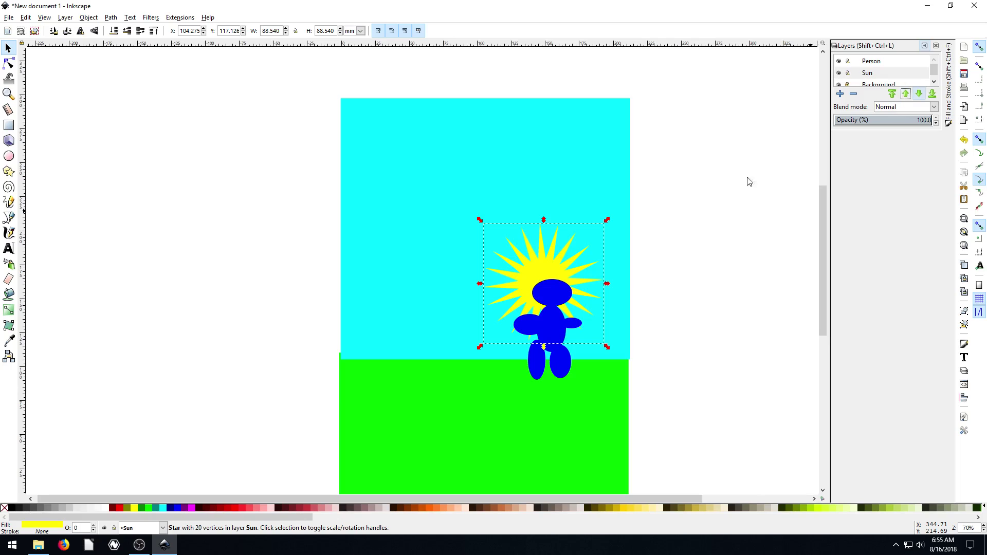
pyautogui.moveTo(552, 267); pyautogui.dragTo(453, 178)
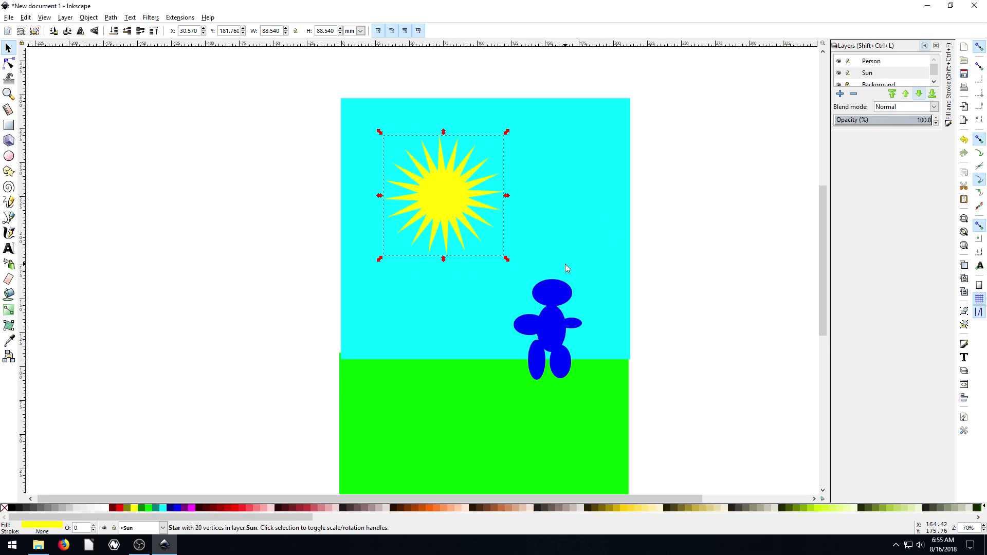
# Lower the sun to beside the figure's left, at X 21.120 mm, Y 143.962 mm
pyautogui.click(669, 231)
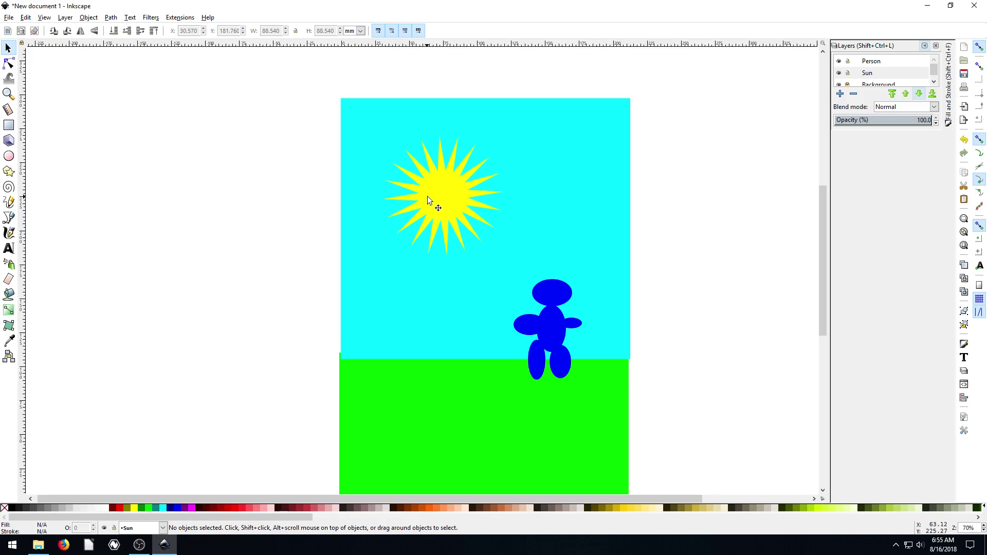
pyautogui.moveTo(428, 196); pyautogui.dragTo(421, 248)
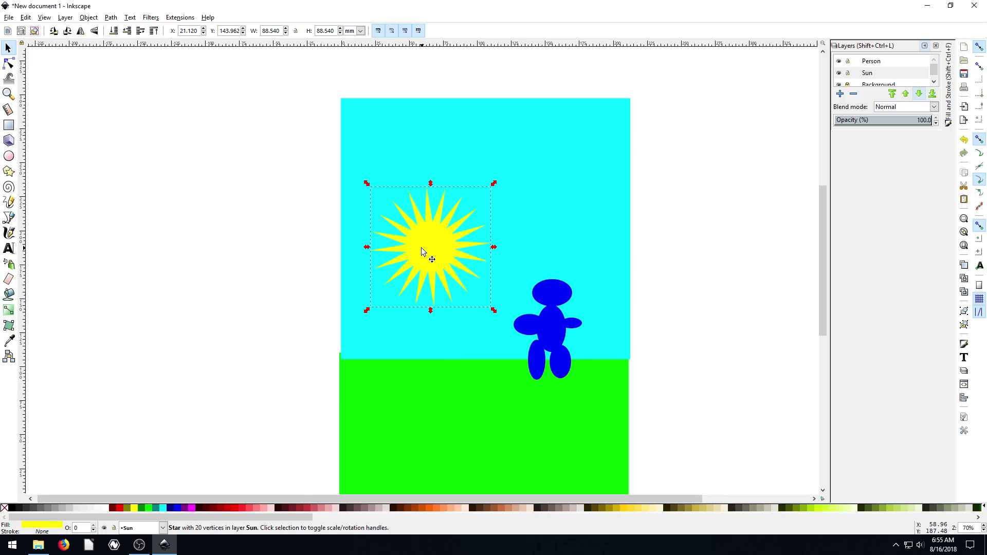